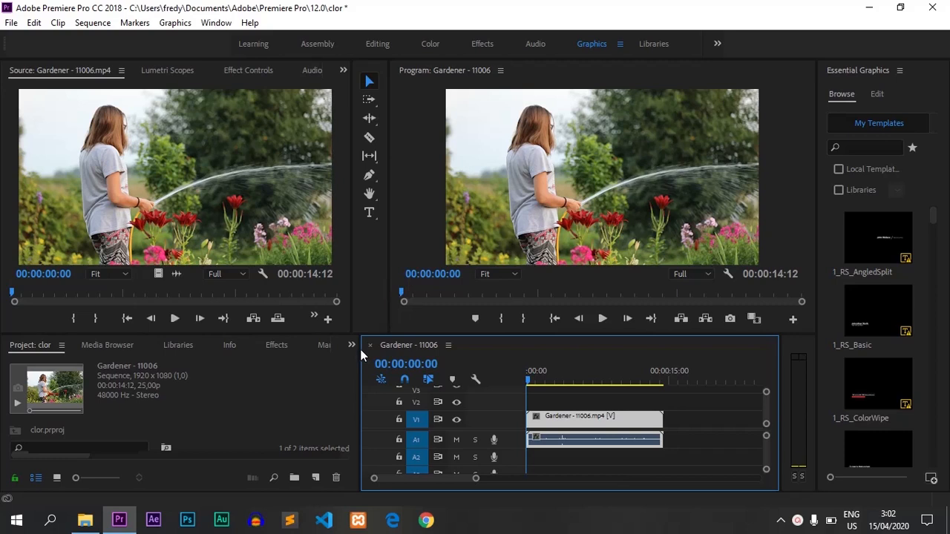
Resize the workspace panels, narrowing the source monitor to widen the program monitor and giving the project and timeline area more height.
{"action": "mouse_move", "coordinate": [360, 349]}
{"action": "left_mouse_down"}
{"action": "mouse_move", "coordinate": [387, 349]}
{"action": "mouse_move", "coordinate": [349, 348]}
{"action": "left_mouse_up"}
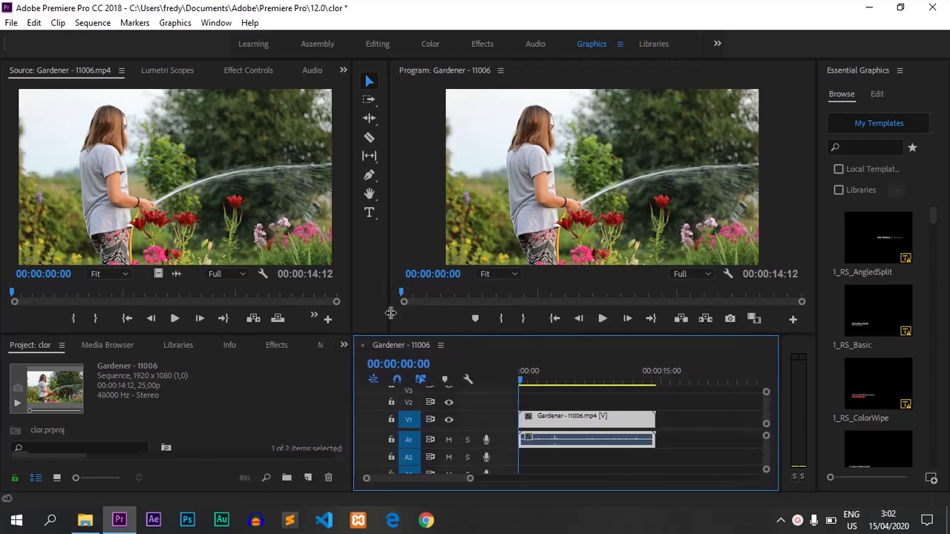
{"action": "left_click_drag", "start_coordinate": [390, 312], "coordinate": [355, 320]}
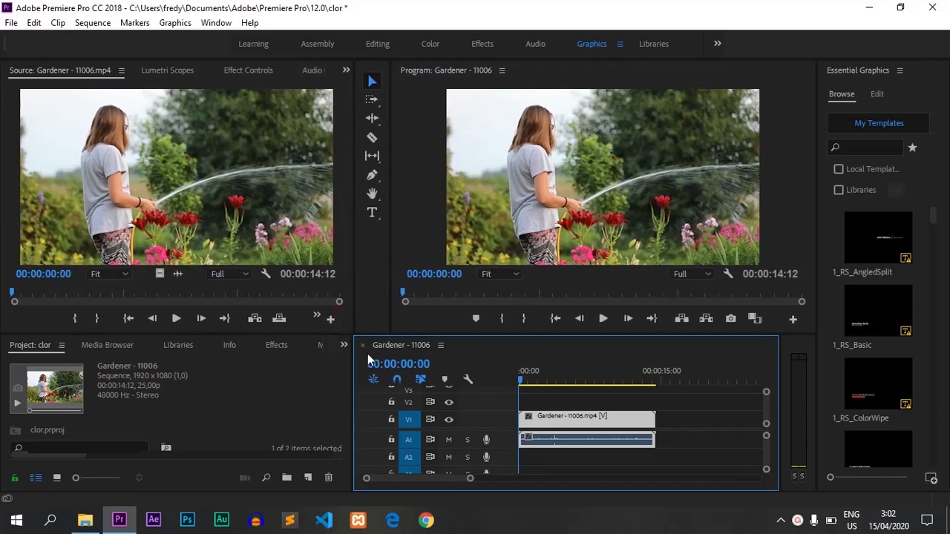
{"action": "left_click_drag", "start_coordinate": [352, 361], "coordinate": [355, 363]}
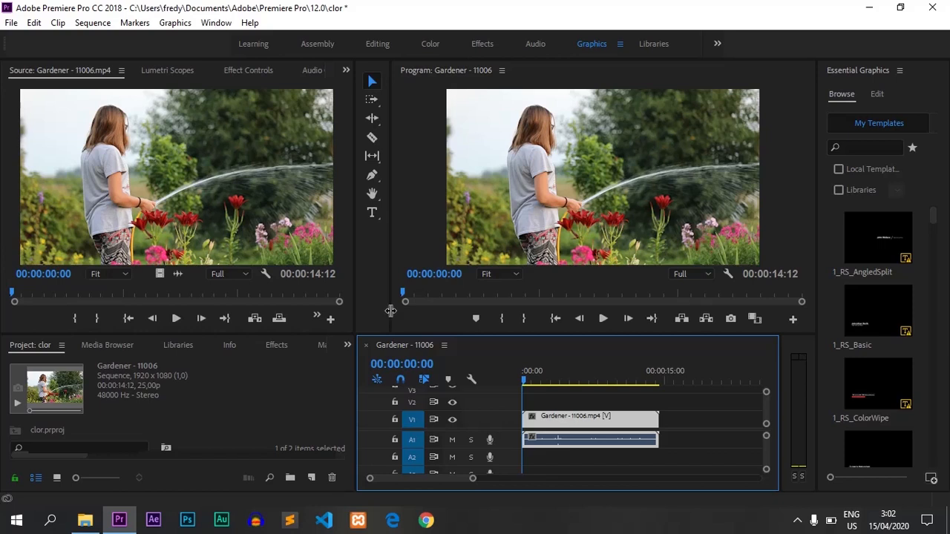
{"action": "left_click_drag", "start_coordinate": [390, 310], "coordinate": [363, 309]}
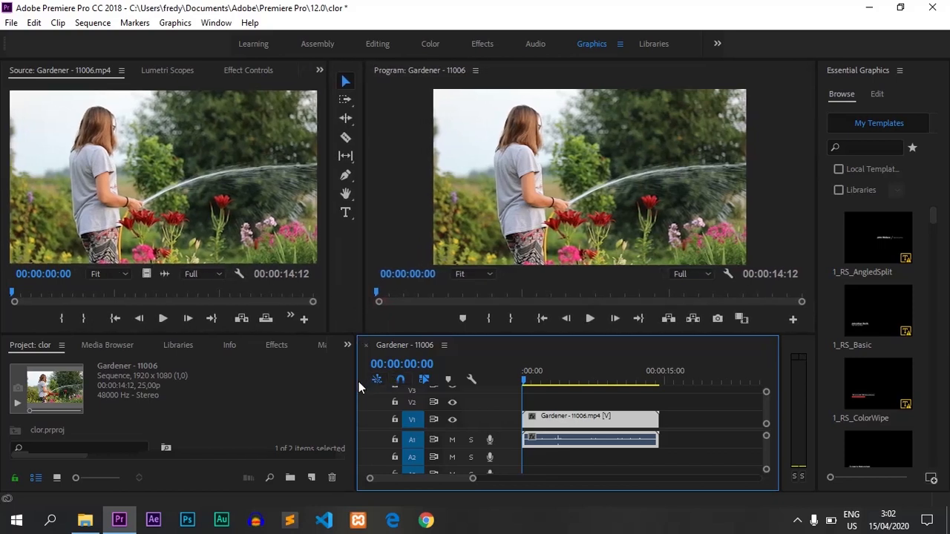
{"action": "left_click_drag", "start_coordinate": [356, 382], "coordinate": [360, 383]}
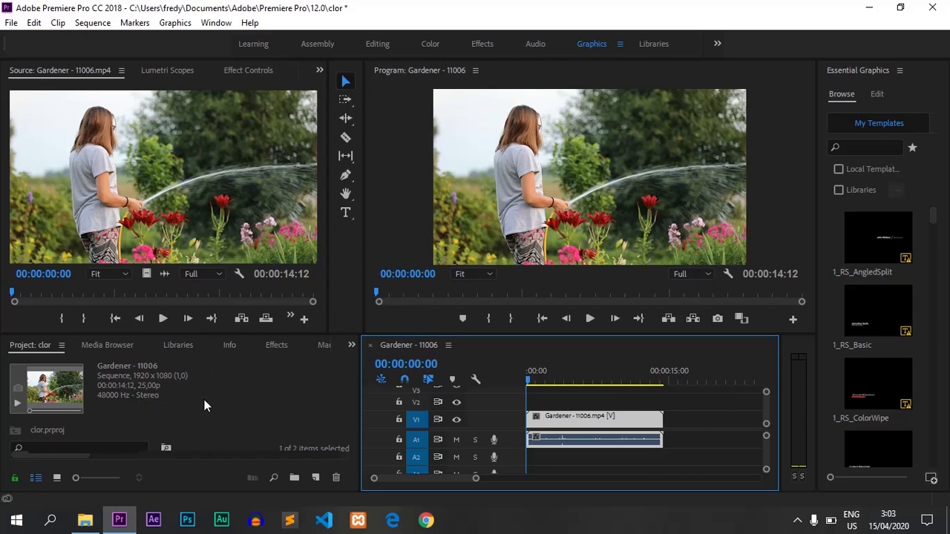
{"action": "left_click_drag", "start_coordinate": [306, 336], "coordinate": [300, 304]}
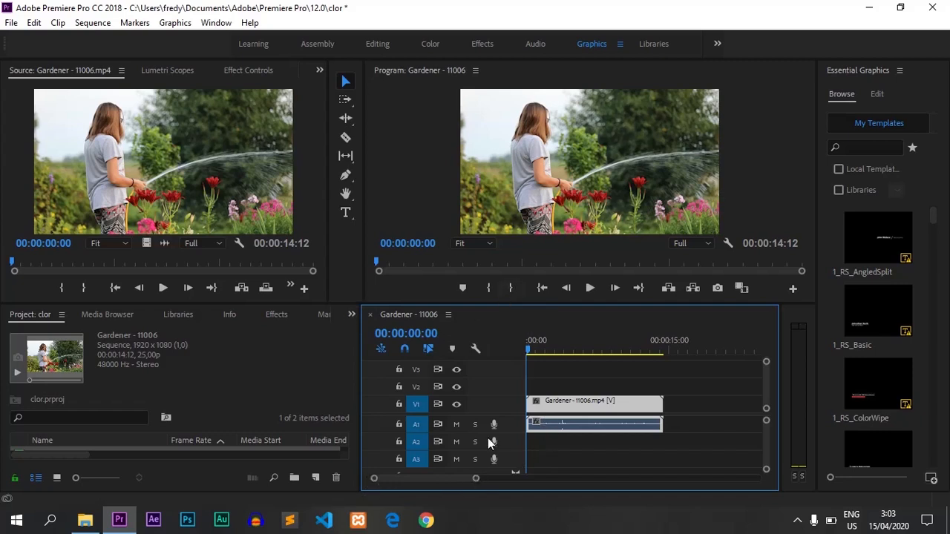
Search the effects for "lumetri colo" and apply the Lumetri Color video effect to the Gardener - 11006.mp4 clip on V1.
{"action": "left_click", "coordinate": [281, 317]}
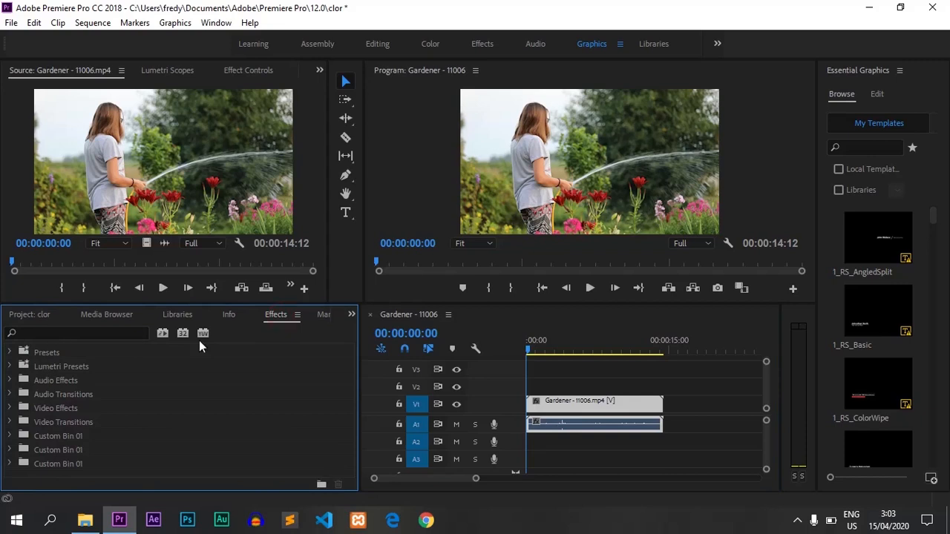
{"action": "left_click", "coordinate": [93, 334]}
{"action": "type", "text": "l"}
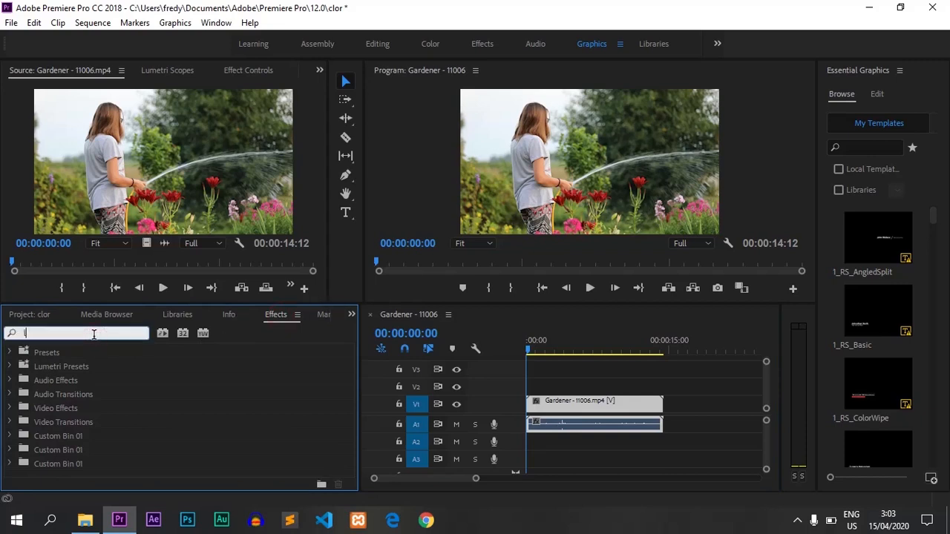
{"action": "type", "text": "ume"}
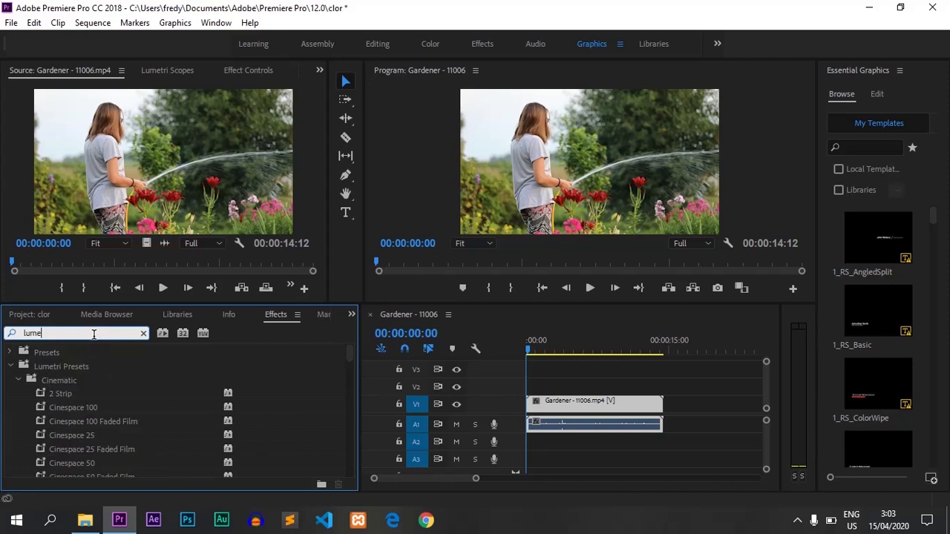
{"action": "type", "text": "tri colo"}
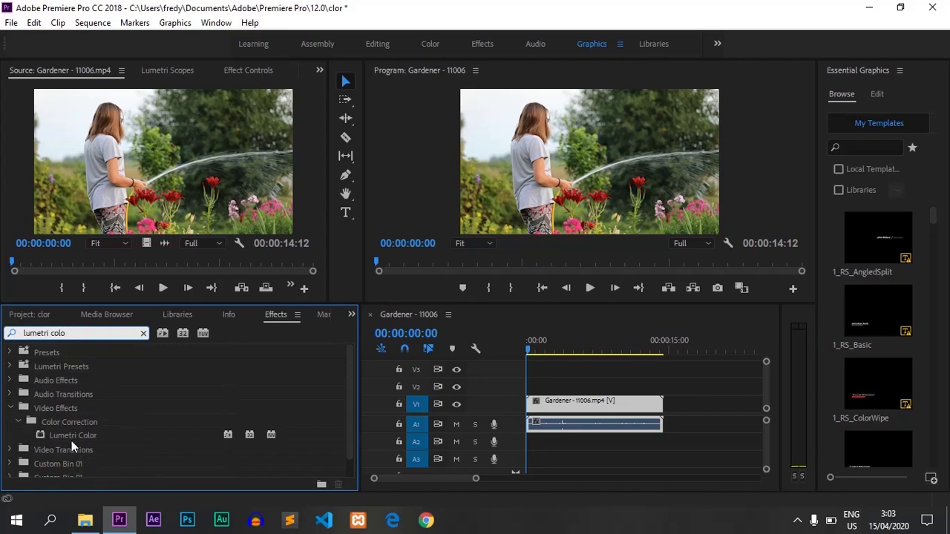
{"action": "left_click_drag", "start_coordinate": [69, 437], "coordinate": [554, 404]}
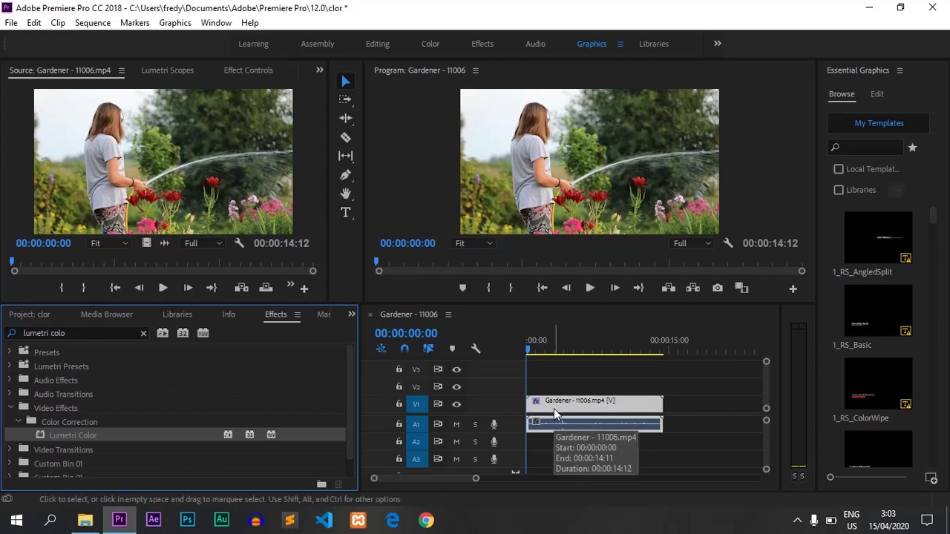
Show the Lumetri Color panel and widen it until the adjustment sliders are fully usable.
{"action": "left_click", "coordinate": [218, 26]}
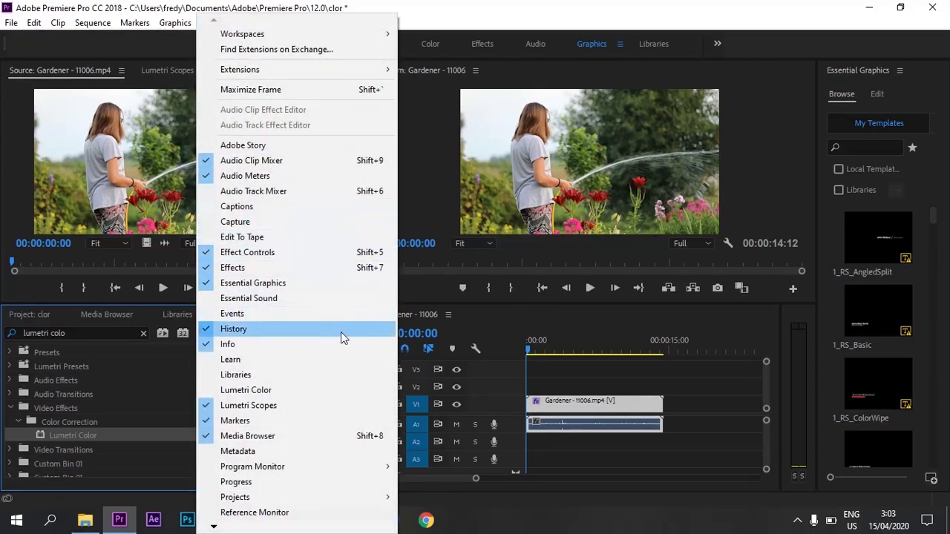
{"action": "left_click", "coordinate": [301, 390]}
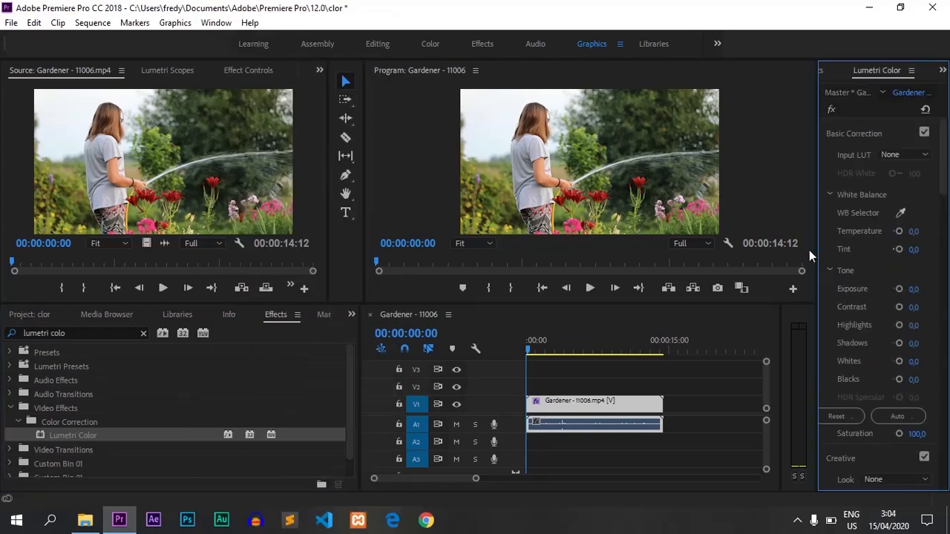
{"action": "left_click_drag", "start_coordinate": [816, 256], "coordinate": [765, 256]}
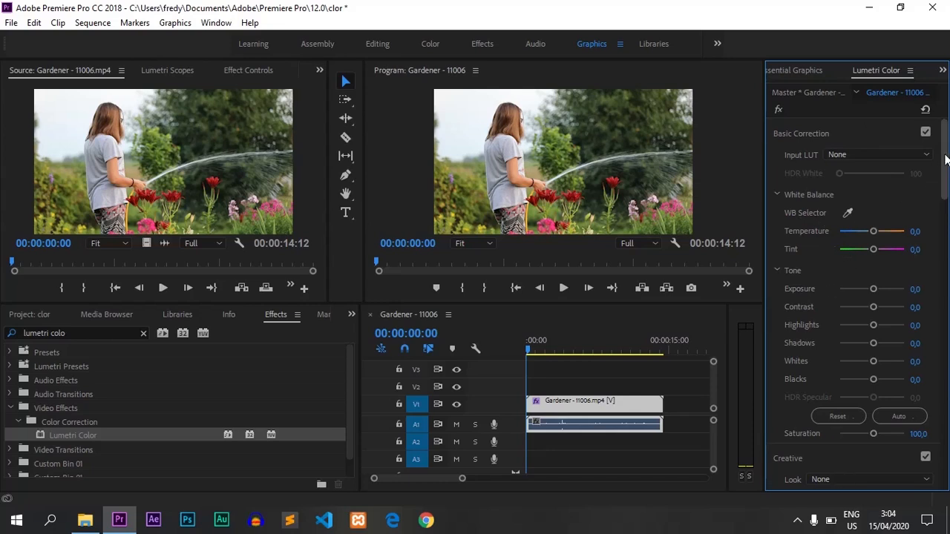
Look through the Lumetri Color sections from Basic Correction down to HSL Secondary and Vignette.
{"action": "scroll", "coordinate": [945, 160], "scroll_direction": "down", "scroll_amount": 3}
{"action": "scroll", "coordinate": [946, 157], "scroll_direction": "up", "scroll_amount": 3}
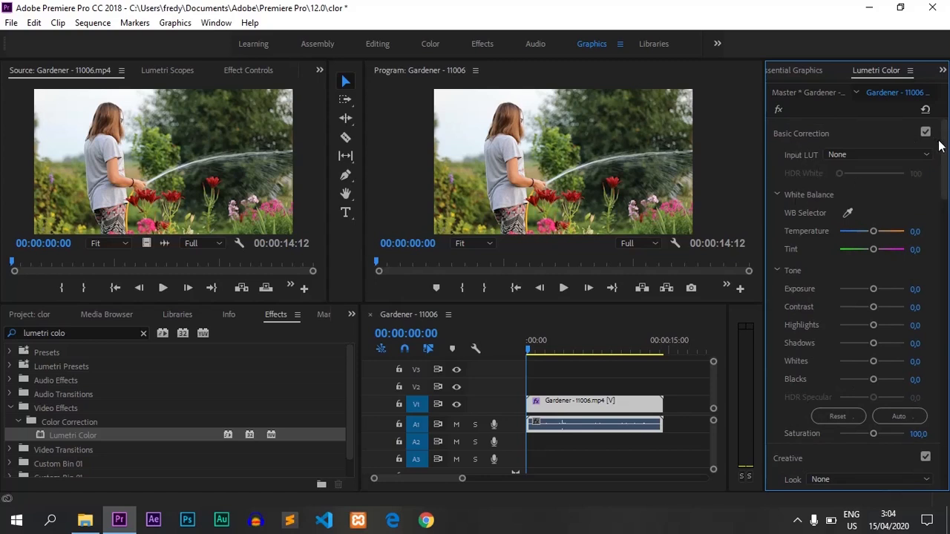
{"action": "left_click_drag", "start_coordinate": [947, 161], "coordinate": [948, 392]}
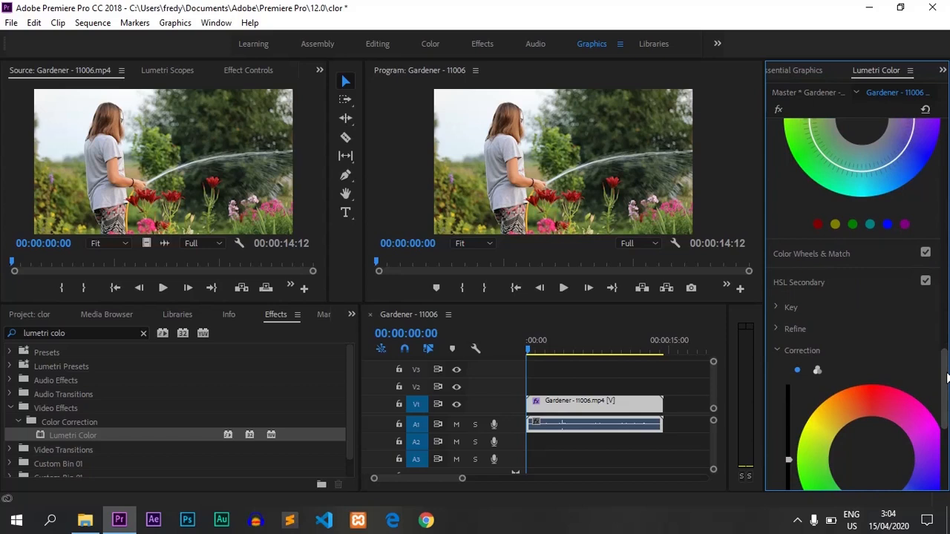
{"action": "left_click_drag", "start_coordinate": [946, 379], "coordinate": [947, 442]}
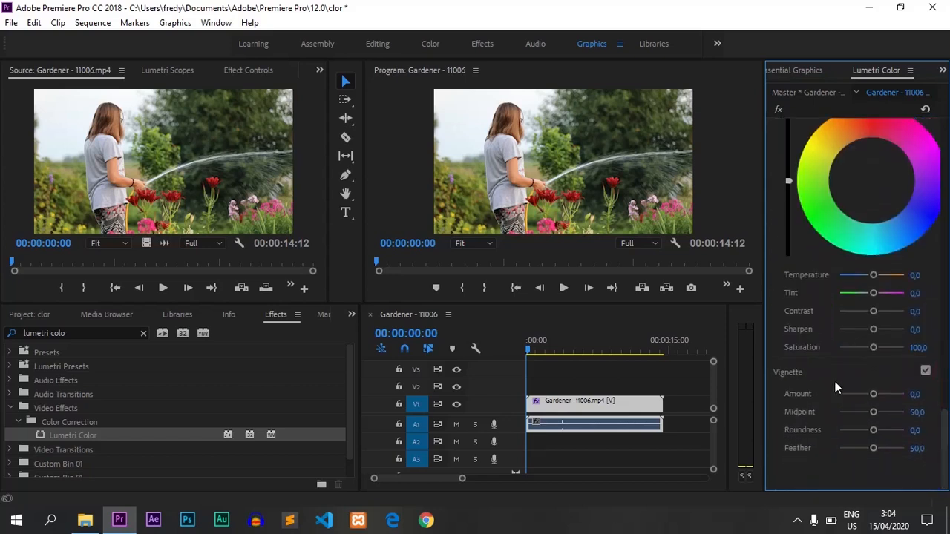
{"action": "left_click_drag", "start_coordinate": [944, 450], "coordinate": [925, 158]}
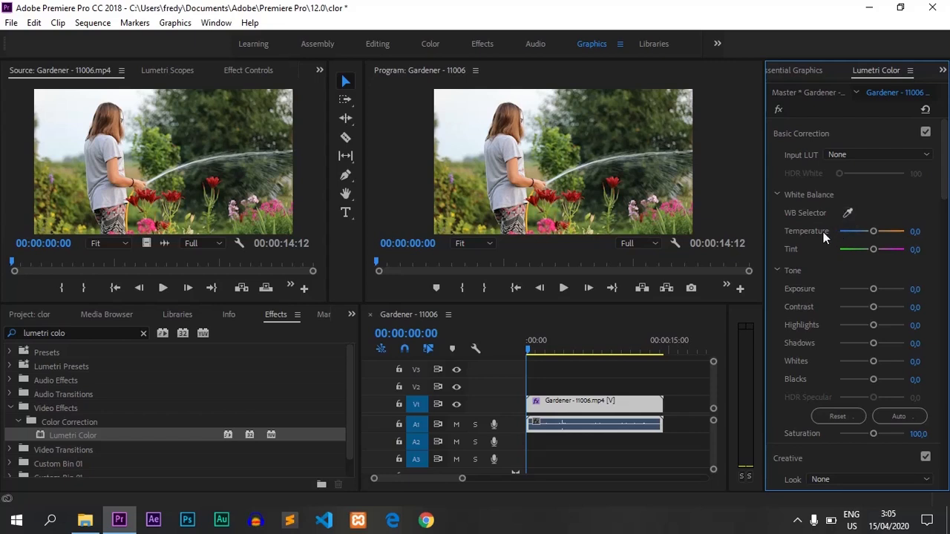
Try the clip's Temperature at 100 and a Tint shift toward magenta, resetting both white balance values.
{"action": "mouse_move", "coordinate": [870, 234]}
{"action": "left_mouse_down"}
{"action": "mouse_move", "coordinate": [900, 233]}
{"action": "mouse_move", "coordinate": [871, 237]}
{"action": "left_mouse_up"}
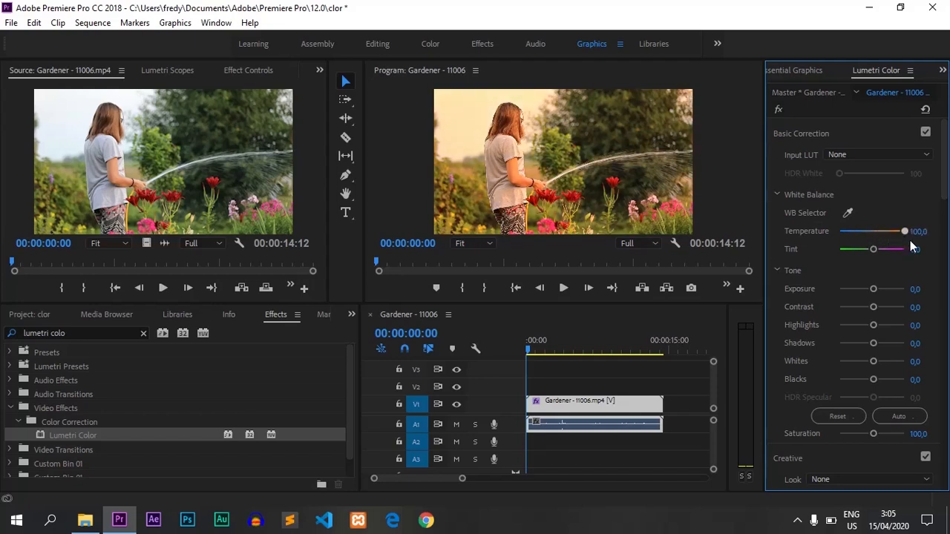
{"action": "left_click_drag", "start_coordinate": [910, 240], "coordinate": [871, 238]}
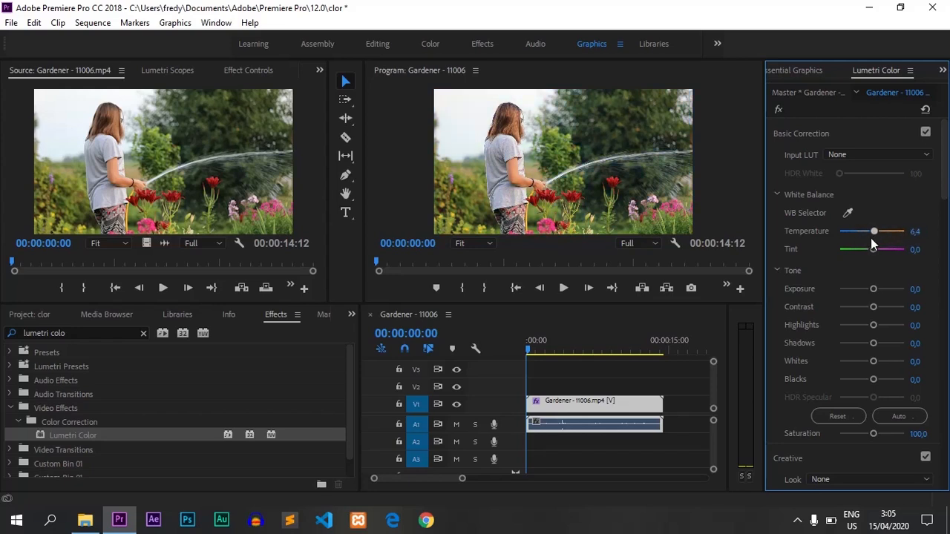
{"action": "double_click", "coordinate": [854, 233]}
{"action": "mouse_move", "coordinate": [872, 250]}
{"action": "left_mouse_down"}
{"action": "mouse_move", "coordinate": [905, 254]}
{"action": "mouse_move", "coordinate": [834, 262]}
{"action": "mouse_move", "coordinate": [886, 255]}
{"action": "left_mouse_up"}
{"action": "double_click", "coordinate": [875, 252]}
Set the clip's white balance with the WB Selector by sampling the bright sky in the program monitor's picture.
{"action": "left_click", "coordinate": [847, 213]}
{"action": "left_click", "coordinate": [847, 213]}
{"action": "left_click", "coordinate": [475, 110]}
{"action": "left_click_drag", "start_coordinate": [765, 292], "coordinate": [771, 292]}
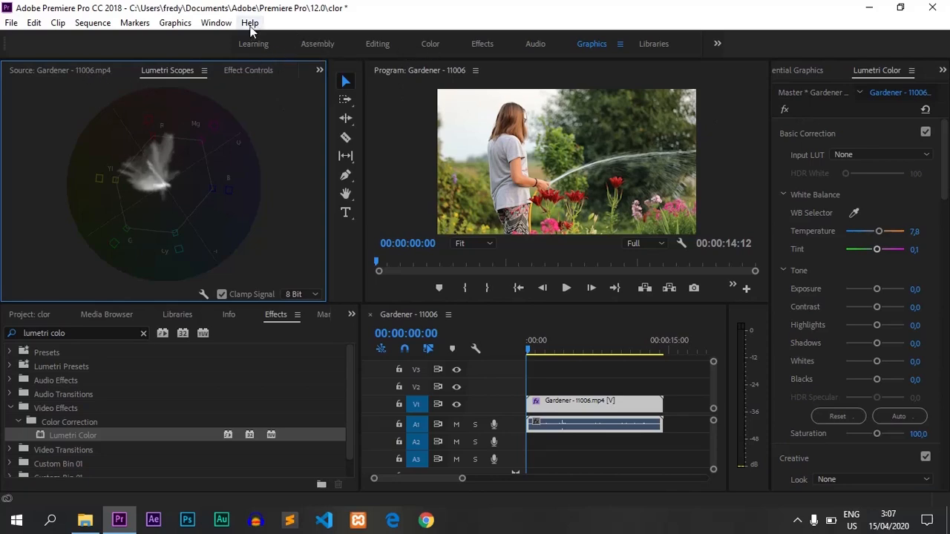
Show the Effect Controls for the clip and increase the height of its panel.
{"action": "left_click", "coordinate": [216, 22]}
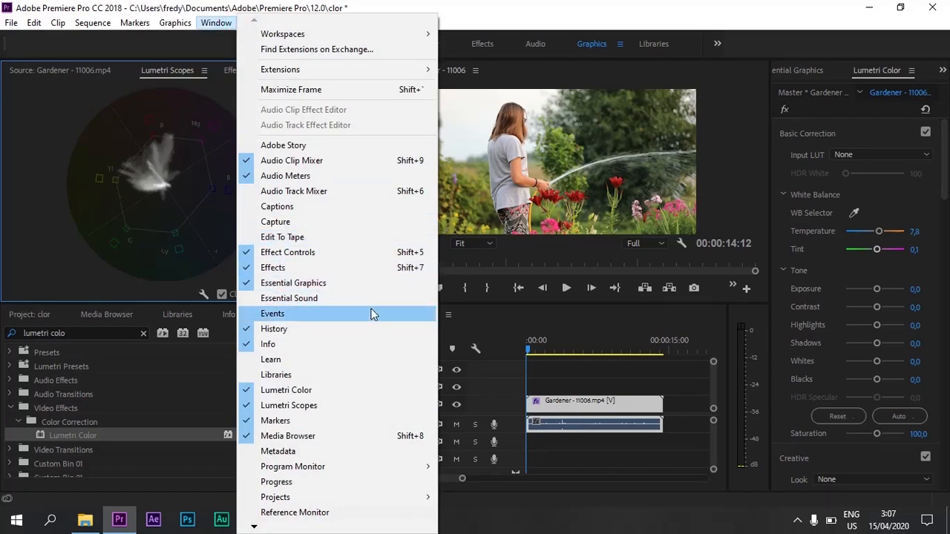
{"action": "left_click", "coordinate": [349, 254]}
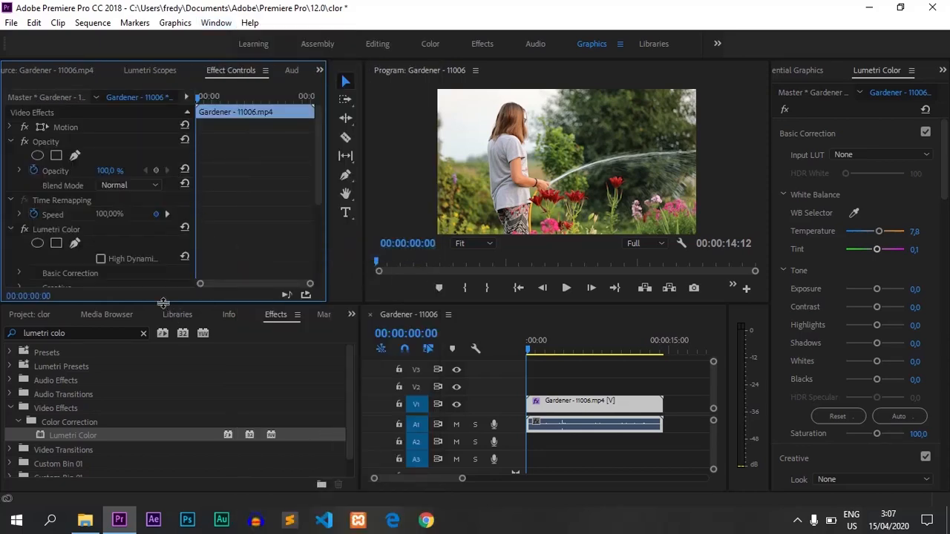
{"action": "left_click_drag", "start_coordinate": [162, 303], "coordinate": [162, 348]}
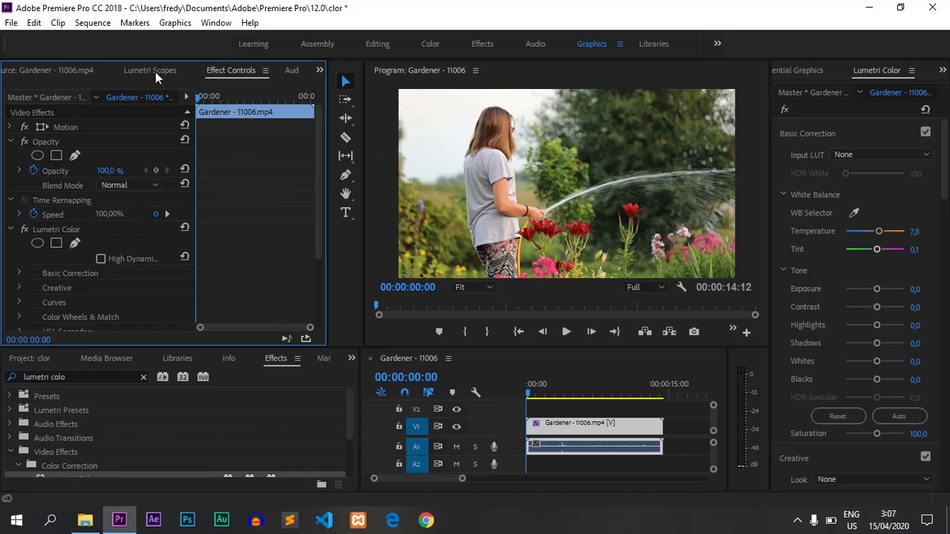
Isolate a patch of white sky with an elliptical opacity mask and display it on an enlarged Lumetri Scopes vectorscope.
{"action": "left_click", "coordinate": [37, 157]}
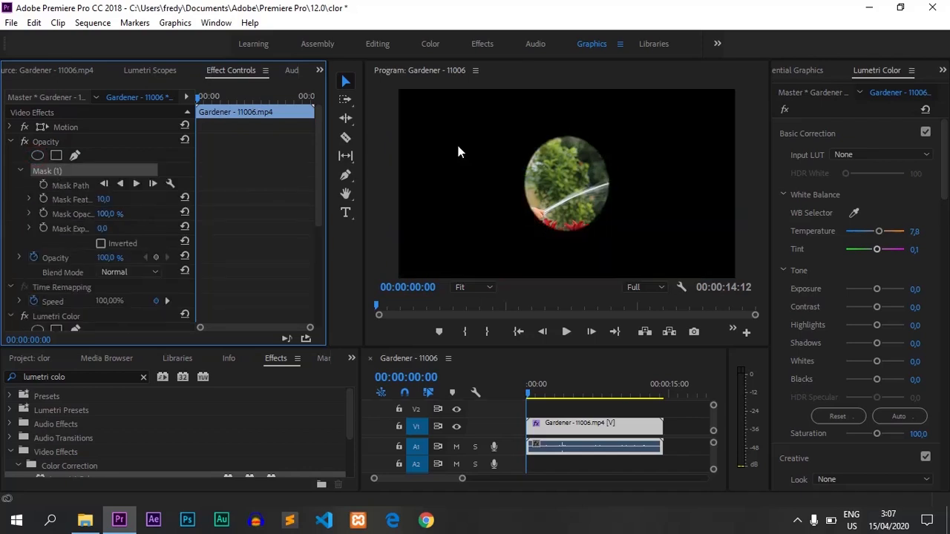
{"action": "left_click_drag", "start_coordinate": [567, 231], "coordinate": [438, 128]}
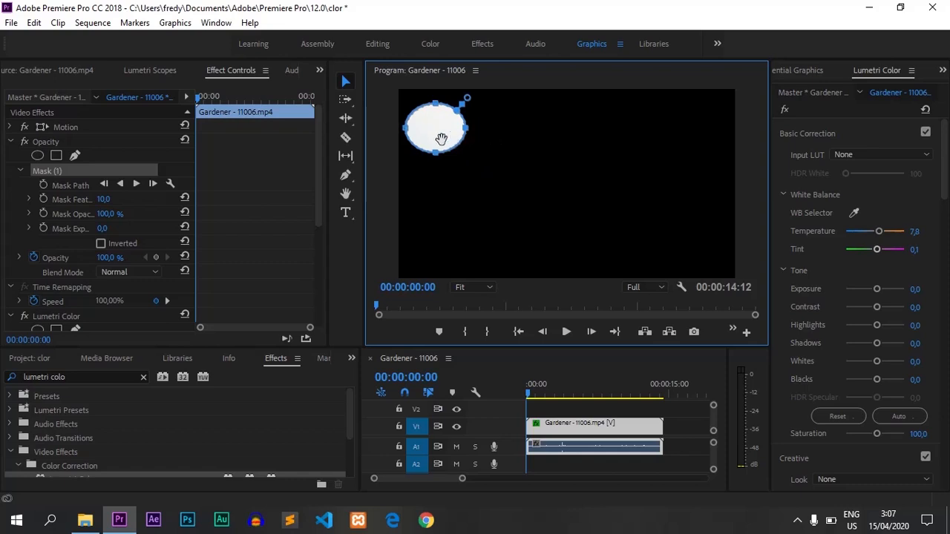
{"action": "left_click", "coordinate": [157, 74]}
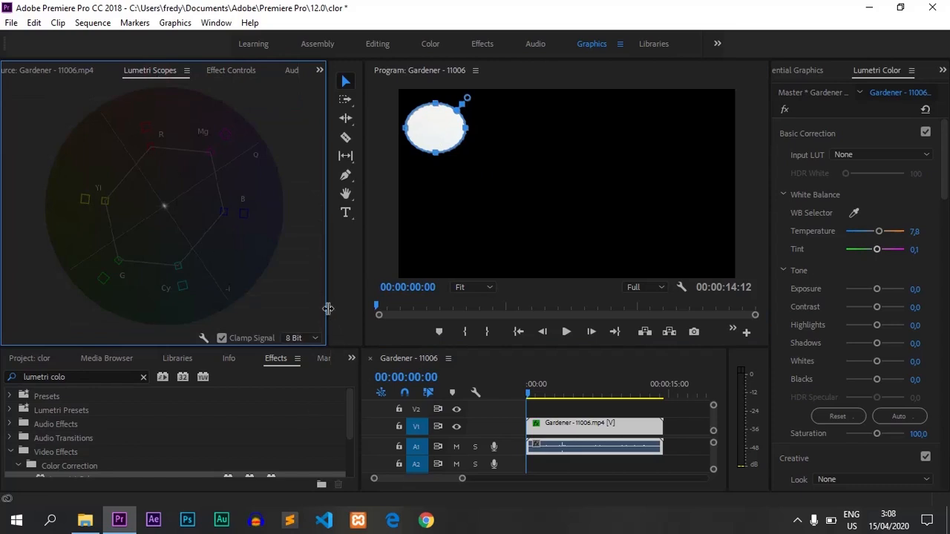
{"action": "left_click_drag", "start_coordinate": [329, 315], "coordinate": [365, 302]}
{"action": "left_click_drag", "start_coordinate": [308, 347], "coordinate": [308, 374]}
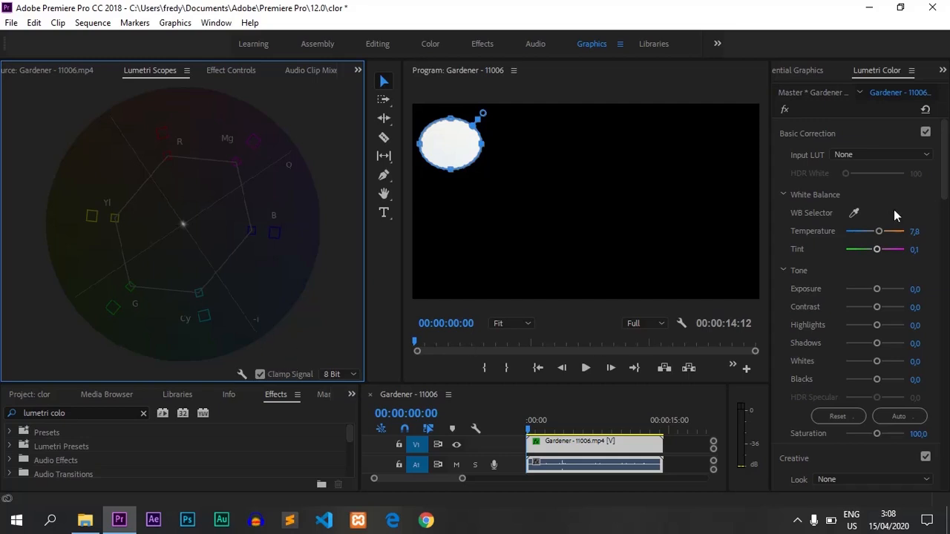
Try Temperature at 97.6 and Tint at 69.4 against the vectorscope, reverting each change.
{"action": "left_click_drag", "start_coordinate": [881, 235], "coordinate": [905, 235]}
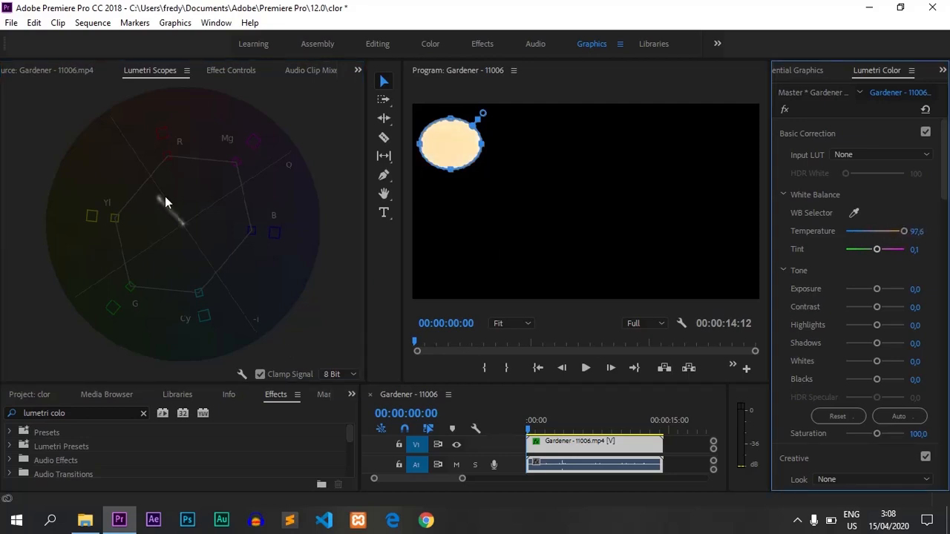
{"action": "left_click", "coordinate": [879, 232]}
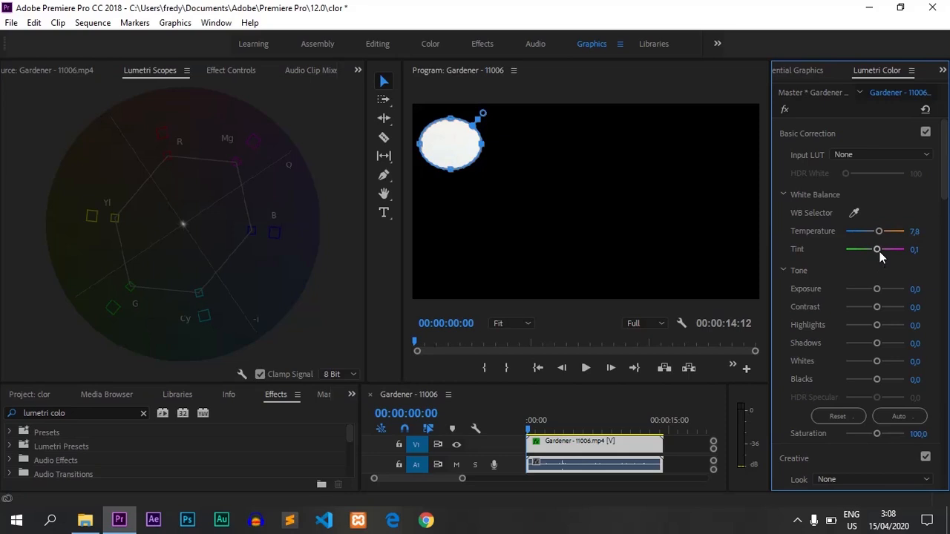
{"action": "left_click_drag", "start_coordinate": [882, 256], "coordinate": [896, 251]}
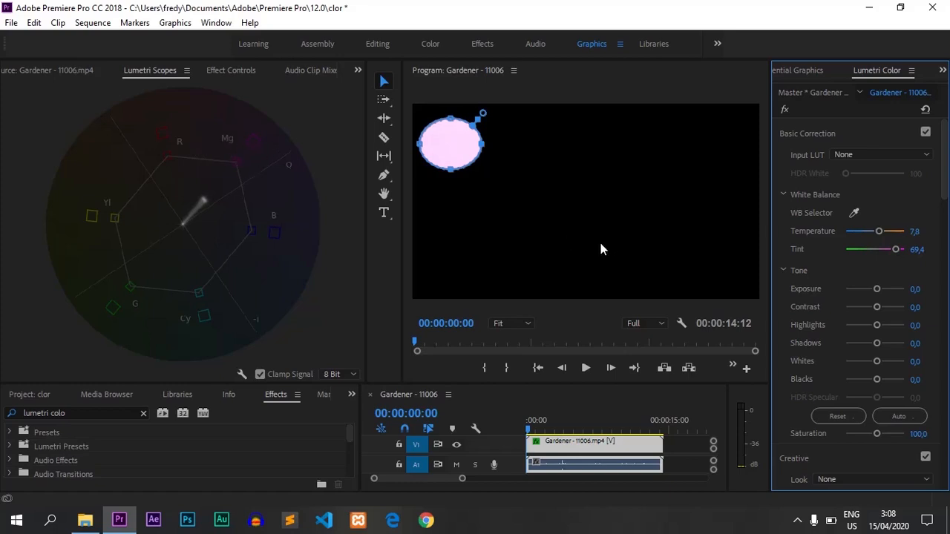
{"action": "key", "text": "ctrl+z"}
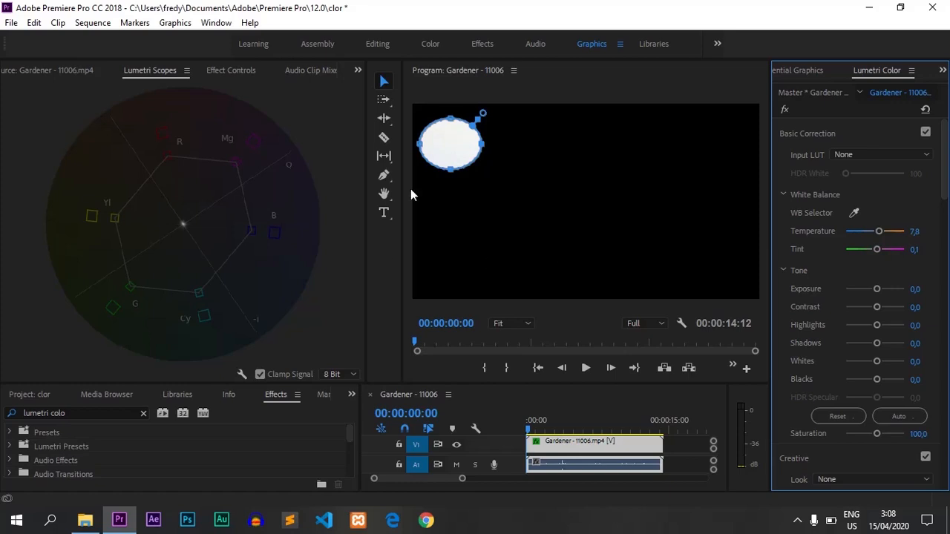
Return to the clip's Effect Controls and enlarge the upper panels by reducing the project and timeline area.
{"action": "left_click", "coordinate": [57, 73]}
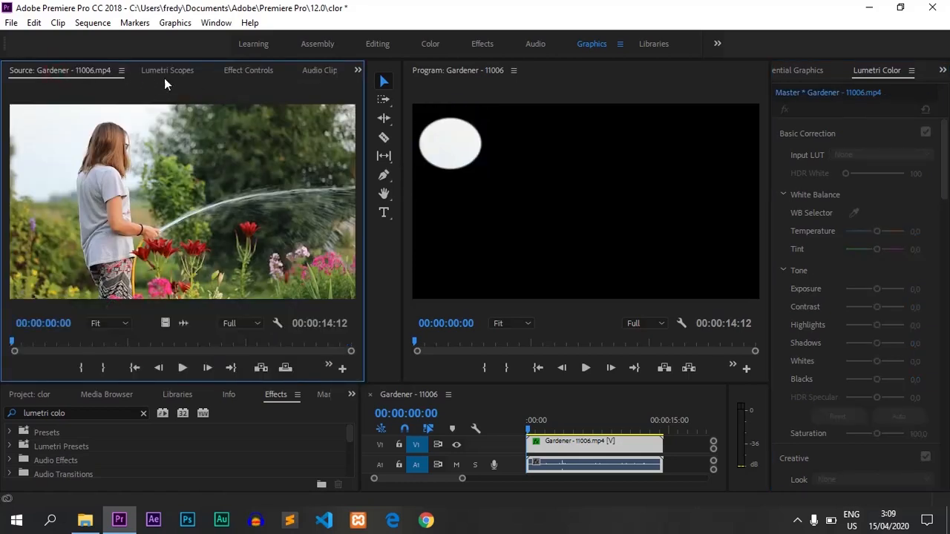
{"action": "left_click", "coordinate": [242, 74]}
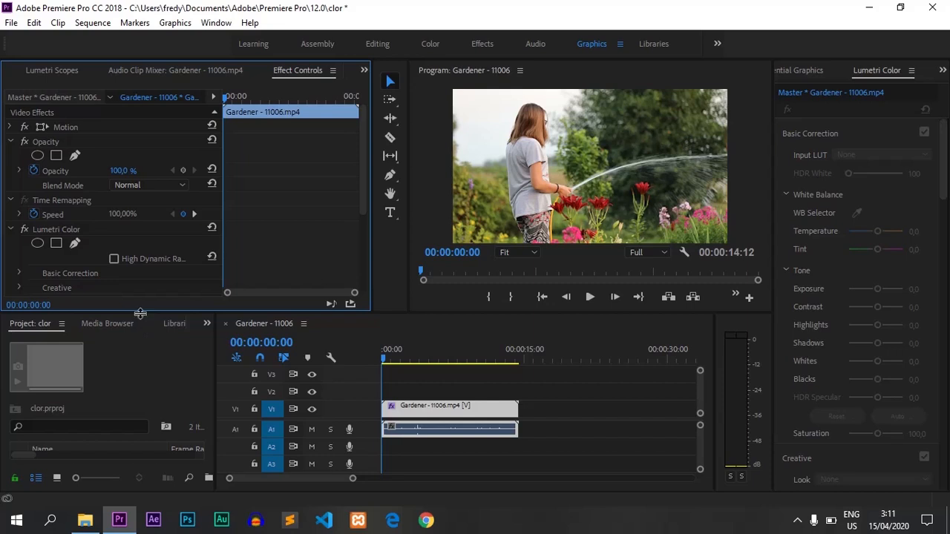
{"action": "left_click_drag", "start_coordinate": [141, 314], "coordinate": [140, 384]}
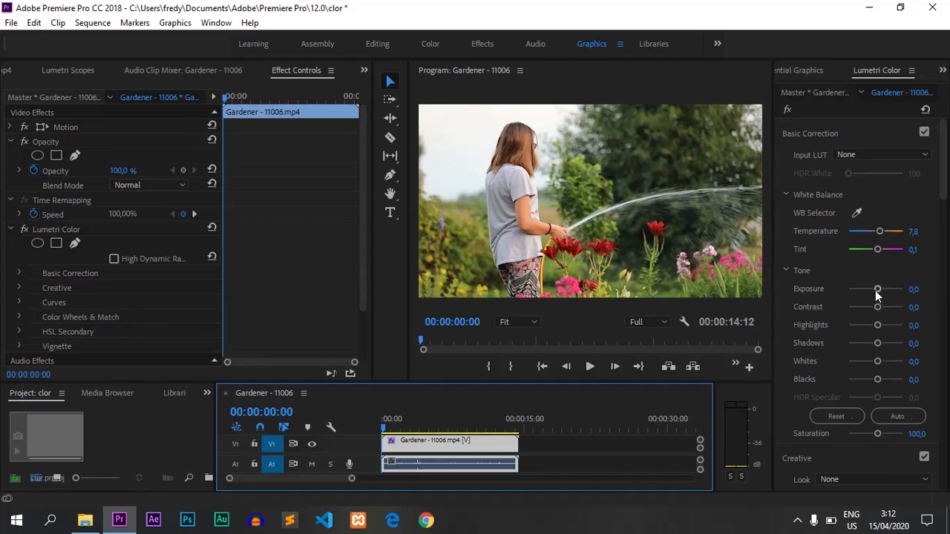
Set the Basic Correction tone to Exposure 0.7, Contrast 6.3, Highlights 1.3, Shadows 13.9, Whites 13.9 and Blacks -8.9.
{"action": "mouse_move", "coordinate": [877, 290]}
{"action": "left_mouse_down"}
{"action": "mouse_move", "coordinate": [838, 292]}
{"action": "mouse_move", "coordinate": [880, 291]}
{"action": "left_mouse_up"}
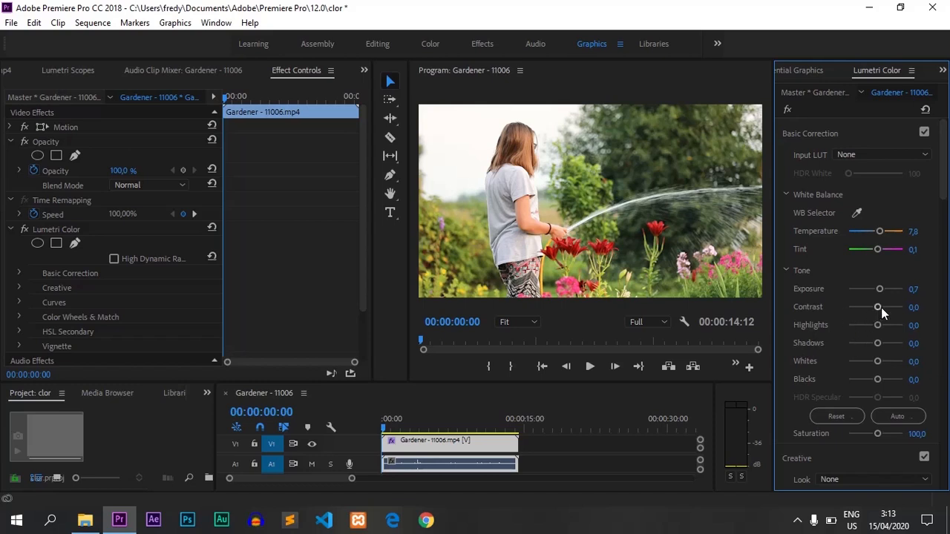
{"action": "left_click_drag", "start_coordinate": [881, 307], "coordinate": [877, 311]}
{"action": "left_click_drag", "start_coordinate": [881, 325], "coordinate": [881, 341]}
{"action": "mouse_move", "coordinate": [878, 363]}
{"action": "left_mouse_down"}
{"action": "mouse_move", "coordinate": [866, 364]}
{"action": "mouse_move", "coordinate": [879, 361]}
{"action": "left_mouse_up"}
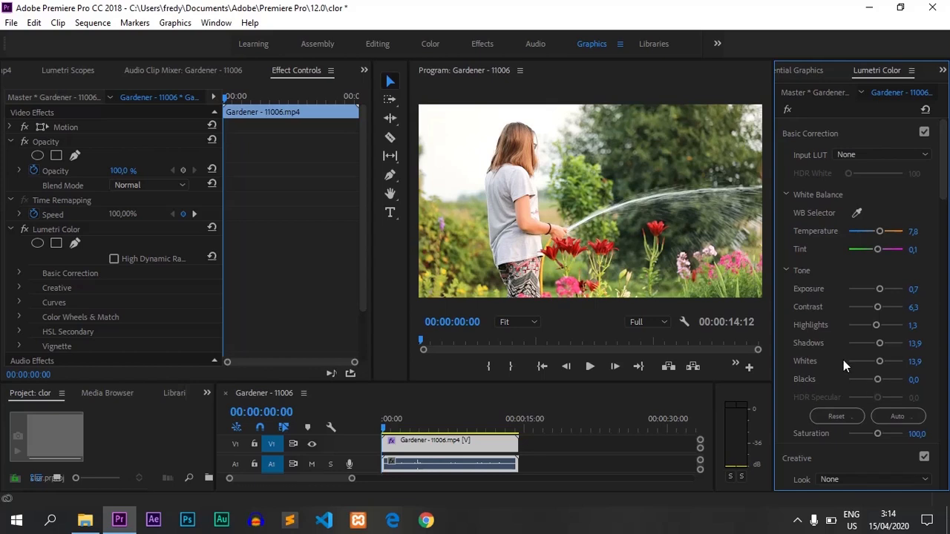
{"action": "left_click_drag", "start_coordinate": [877, 379], "coordinate": [874, 381]}
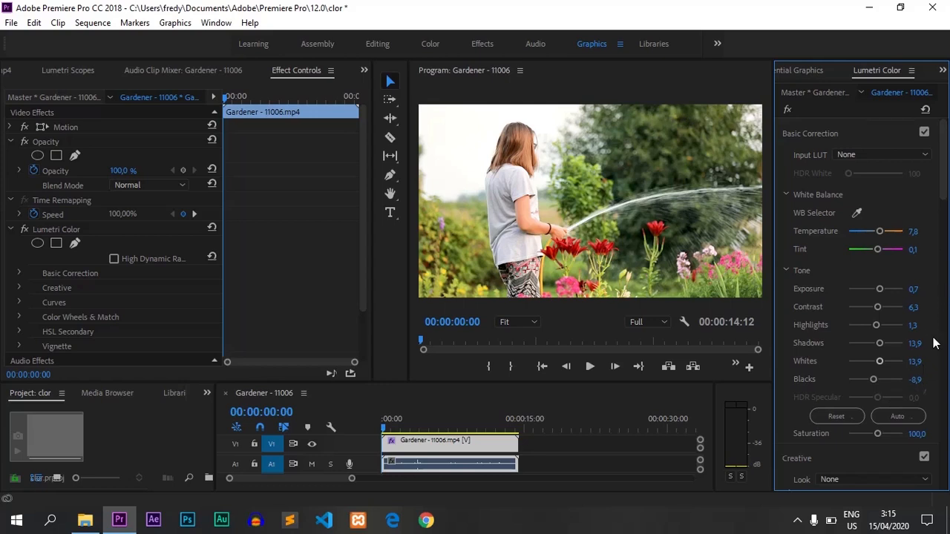
Apply the Kodak 5205 Fuji 3510 (by Adobe) look in the Creative section.
{"action": "scroll", "coordinate": [934, 343], "scroll_direction": "down", "scroll_amount": 1}
{"action": "scroll", "coordinate": [935, 342], "scroll_direction": "down", "scroll_amount": 2}
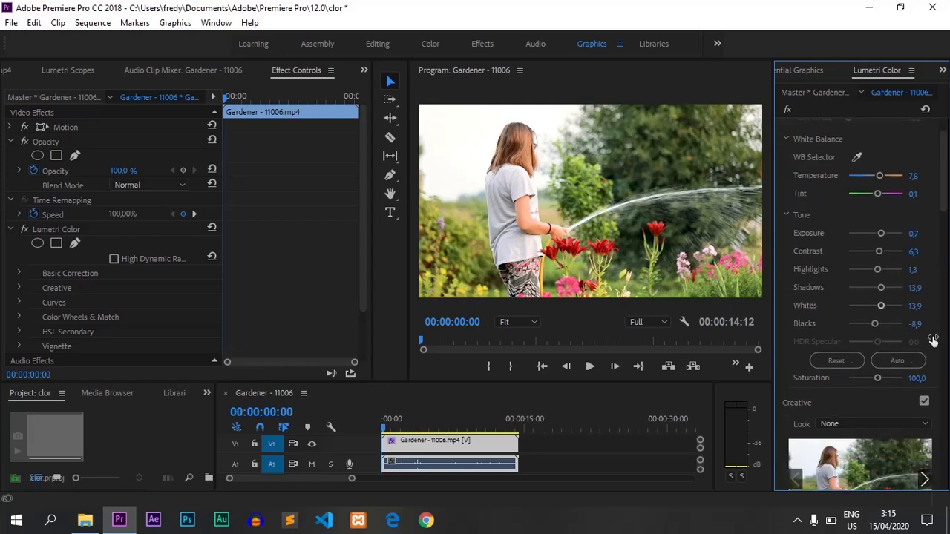
{"action": "scroll", "coordinate": [934, 343], "scroll_direction": "down", "scroll_amount": 1}
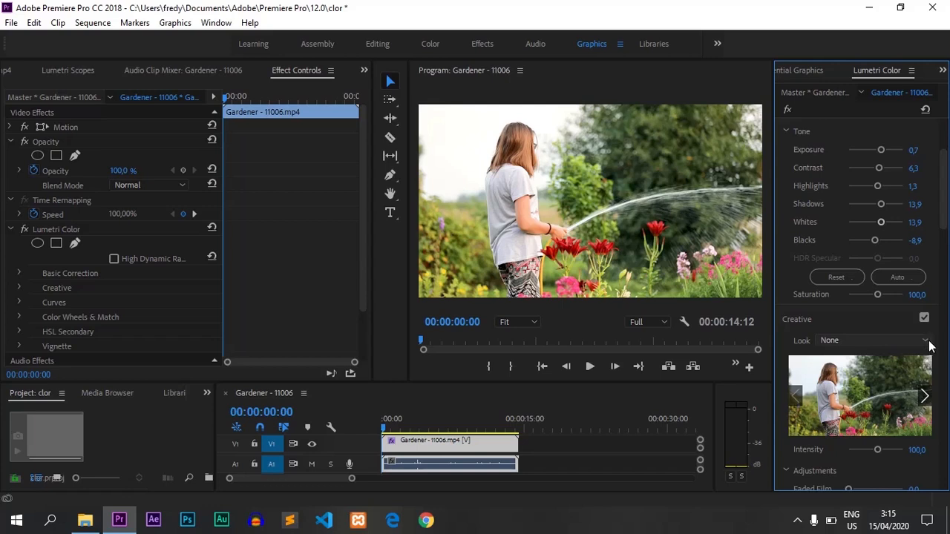
{"action": "left_click", "coordinate": [931, 342]}
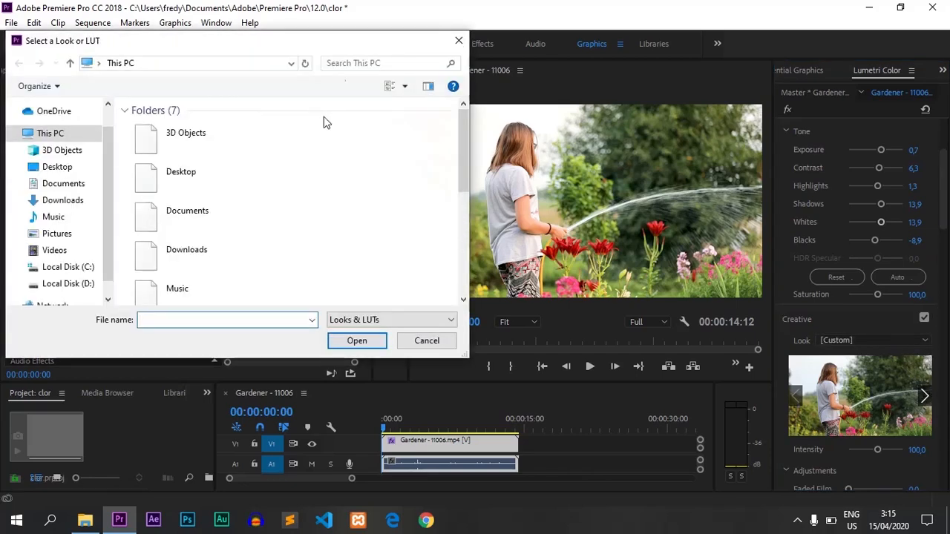
{"action": "left_click", "coordinate": [451, 42]}
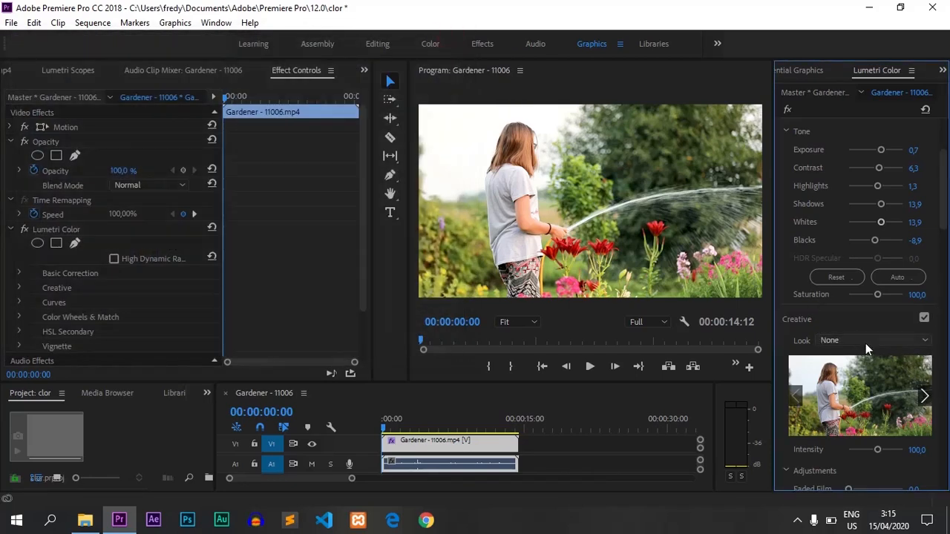
{"action": "left_click", "coordinate": [864, 341]}
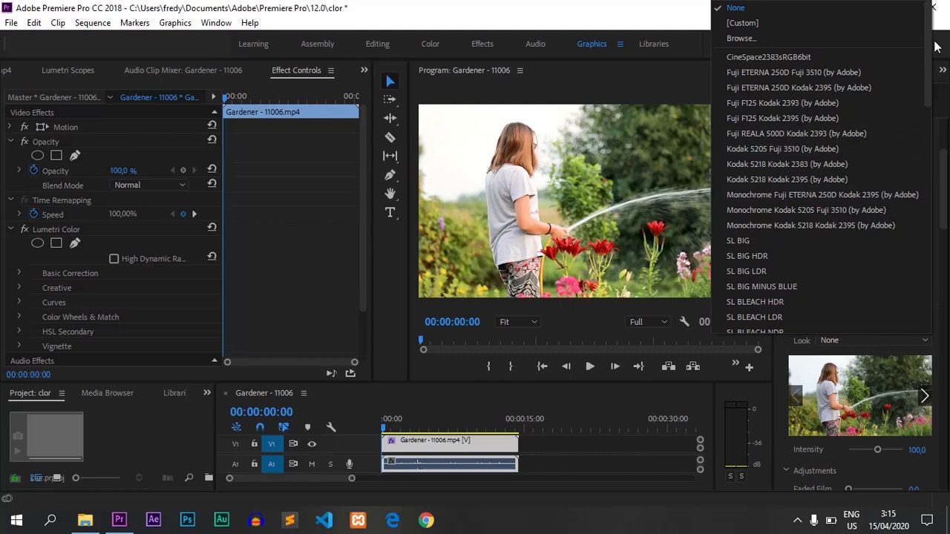
{"action": "left_click", "coordinate": [807, 150]}
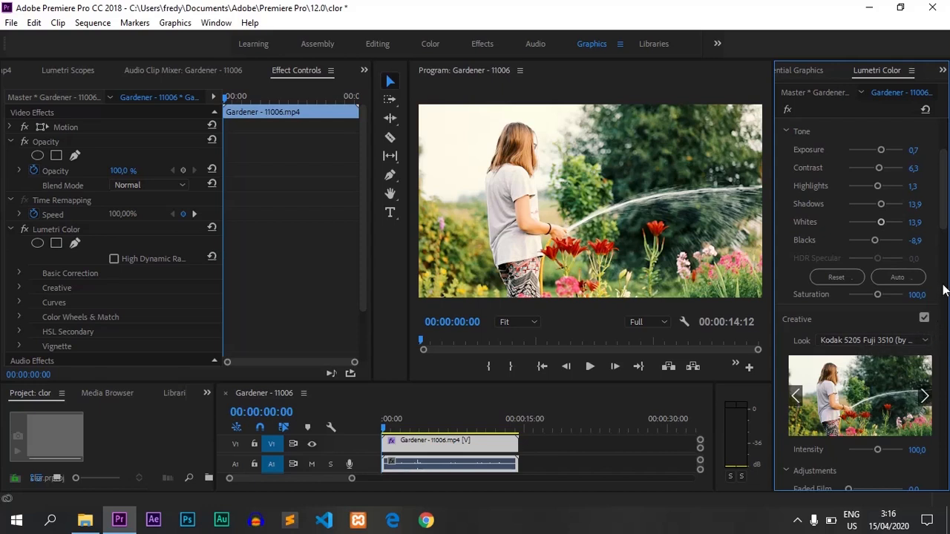
Try lowering the look's Intensity to 50.6 and further, and undo the intensity and look changes.
{"action": "scroll", "coordinate": [941, 295], "scroll_direction": "down", "scroll_amount": 1}
{"action": "scroll", "coordinate": [941, 295], "scroll_direction": "down", "scroll_amount": 2}
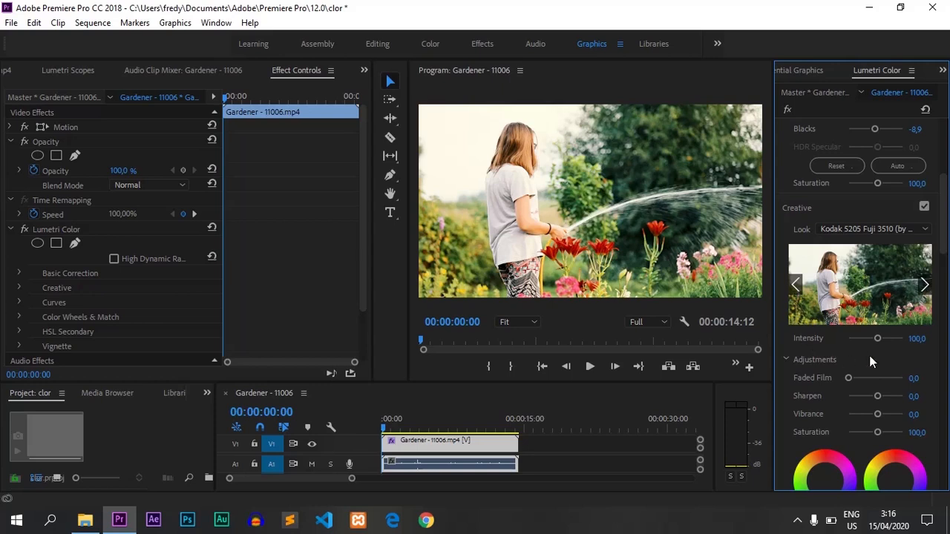
{"action": "mouse_move", "coordinate": [879, 339]}
{"action": "left_mouse_down"}
{"action": "mouse_move", "coordinate": [824, 337]}
{"action": "mouse_move", "coordinate": [928, 340]}
{"action": "mouse_move", "coordinate": [863, 338]}
{"action": "left_mouse_up"}
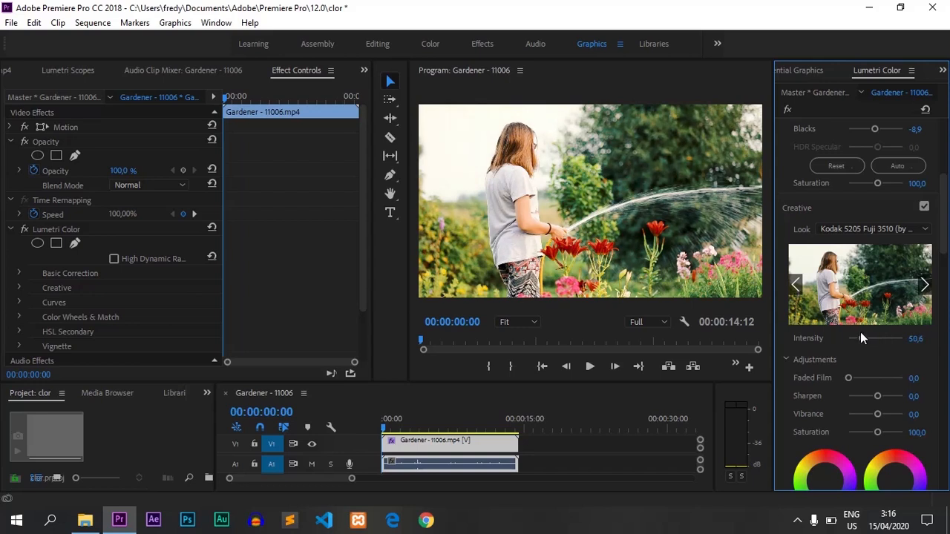
{"action": "left_click_drag", "start_coordinate": [862, 337], "coordinate": [851, 354]}
{"action": "key", "text": "ctrl+z"}
{"action": "key", "text": "ctrl+z"}
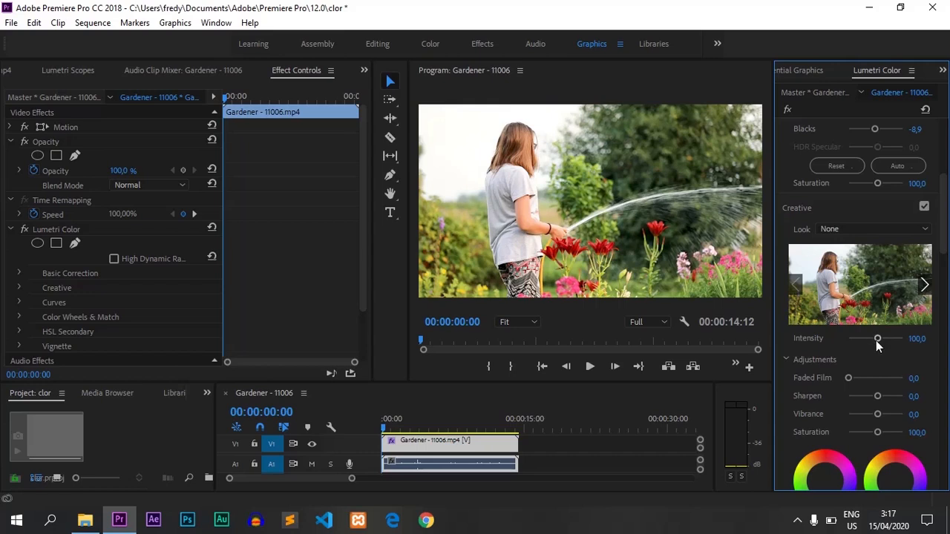
Set the Creative look Intensity to 65.8 and Faded Film to 15.2.
{"action": "left_click_drag", "start_coordinate": [878, 340], "coordinate": [858, 339]}
{"action": "left_click_drag", "start_coordinate": [857, 339], "coordinate": [865, 338]}
{"action": "left_click_drag", "start_coordinate": [849, 381], "coordinate": [873, 381]}
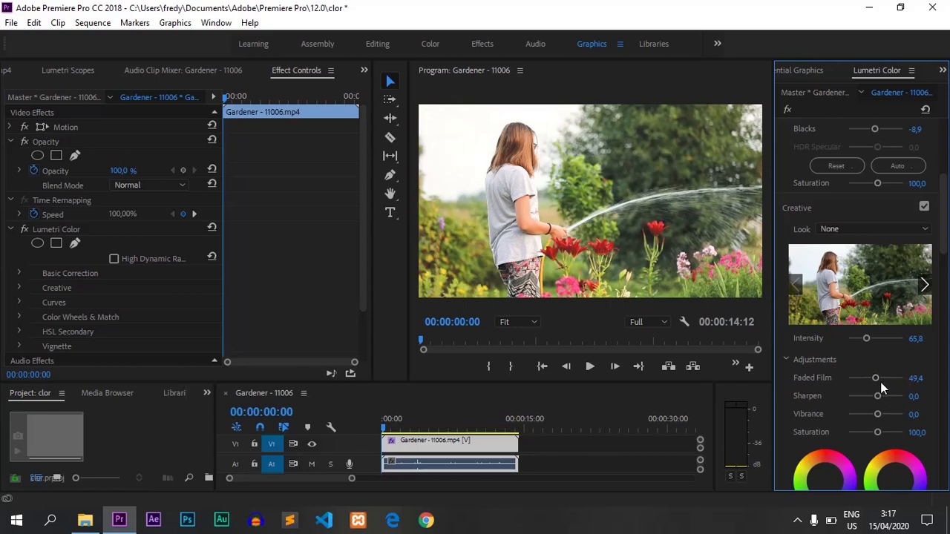
{"action": "left_click_drag", "start_coordinate": [877, 380], "coordinate": [856, 379]}
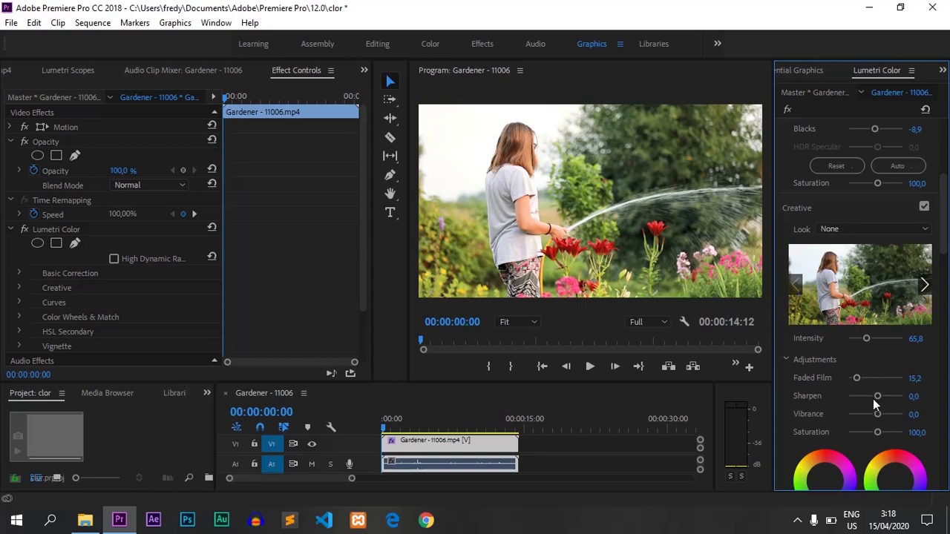
Set the Creative adjustments to Sharpen 1.3, Vibrance 59.5 and Saturation 113.9.
{"action": "mouse_move", "coordinate": [880, 396]}
{"action": "left_mouse_down"}
{"action": "mouse_move", "coordinate": [858, 397]}
{"action": "mouse_move", "coordinate": [915, 409]}
{"action": "mouse_move", "coordinate": [865, 397]}
{"action": "mouse_move", "coordinate": [876, 397]}
{"action": "left_mouse_up"}
{"action": "left_click_drag", "start_coordinate": [878, 414], "coordinate": [918, 415]}
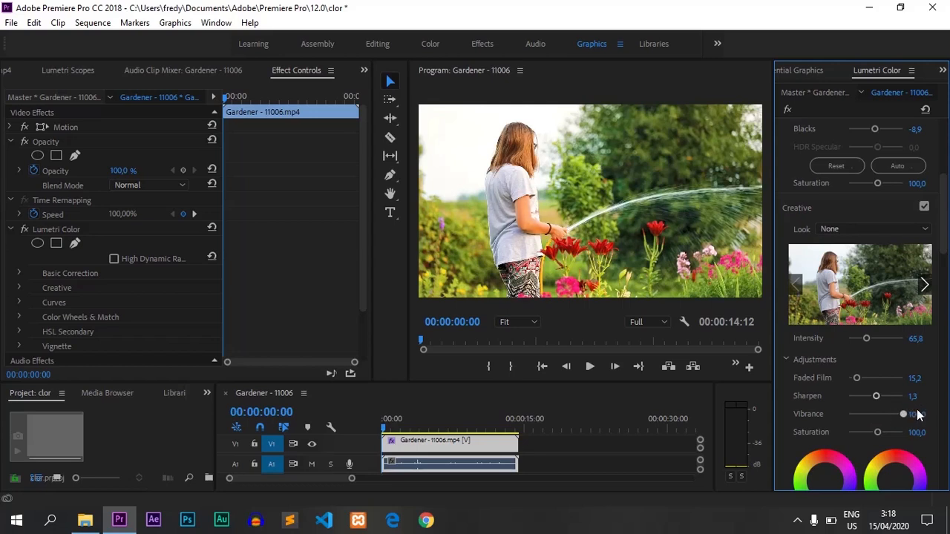
{"action": "left_click", "coordinate": [893, 416]}
{"action": "left_click_drag", "start_coordinate": [893, 413], "coordinate": [877, 414]}
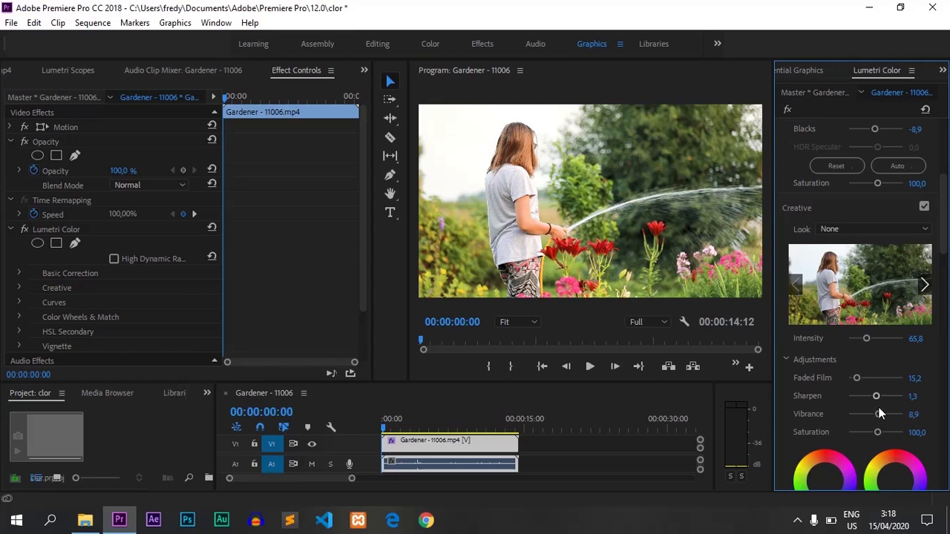
{"action": "left_click_drag", "start_coordinate": [878, 414], "coordinate": [890, 414]}
{"action": "scroll", "coordinate": [943, 354], "scroll_direction": "down", "scroll_amount": 2}
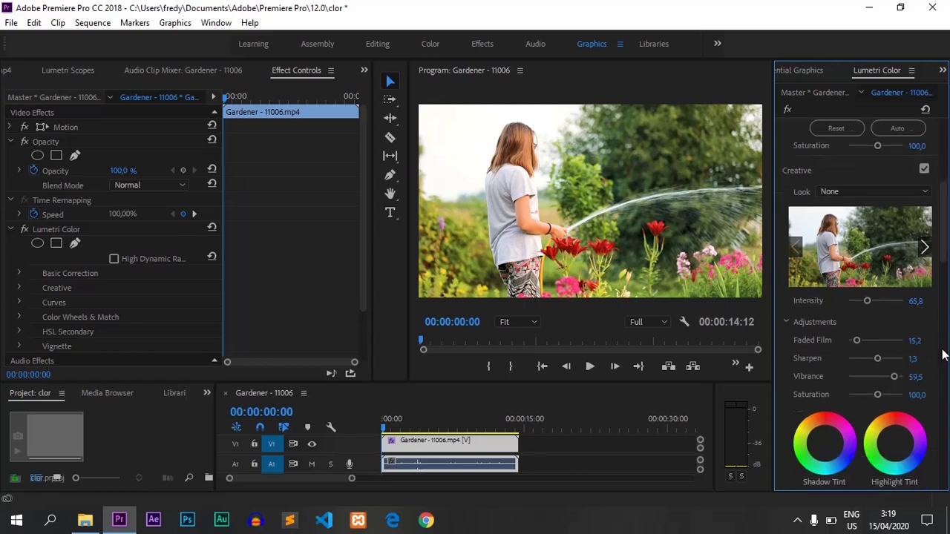
{"action": "scroll", "coordinate": [917, 391], "scroll_direction": "down", "scroll_amount": 1}
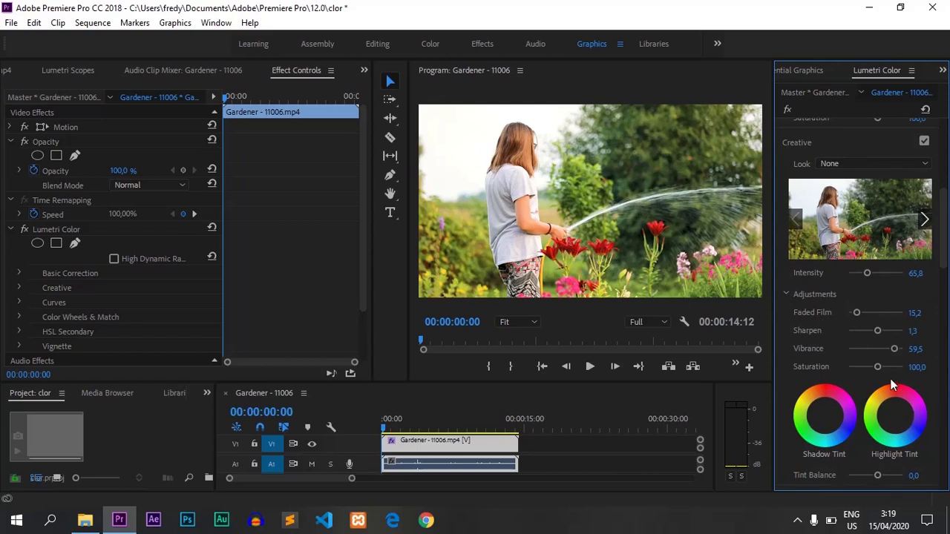
{"action": "left_click_drag", "start_coordinate": [879, 366], "coordinate": [897, 371]}
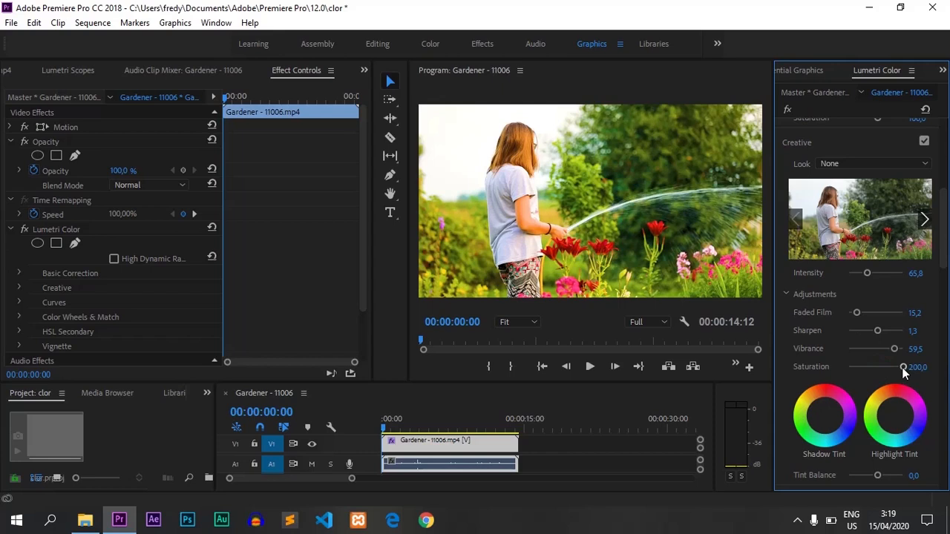
{"action": "left_click_drag", "start_coordinate": [902, 367], "coordinate": [879, 370]}
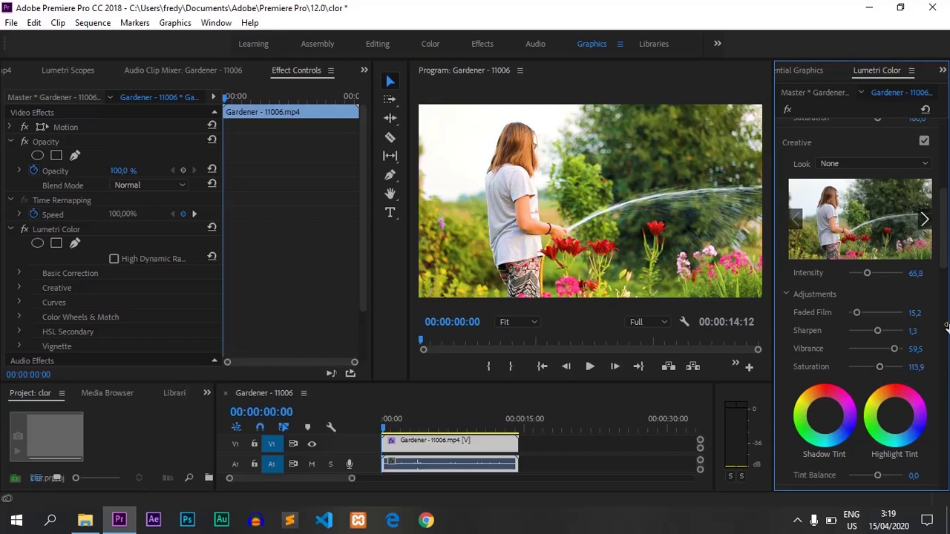
Add red control points to the Hue Saturation curve and pull the middle one slightly outward to boost reds.
{"action": "left_click_drag", "start_coordinate": [942, 268], "coordinate": [946, 297]}
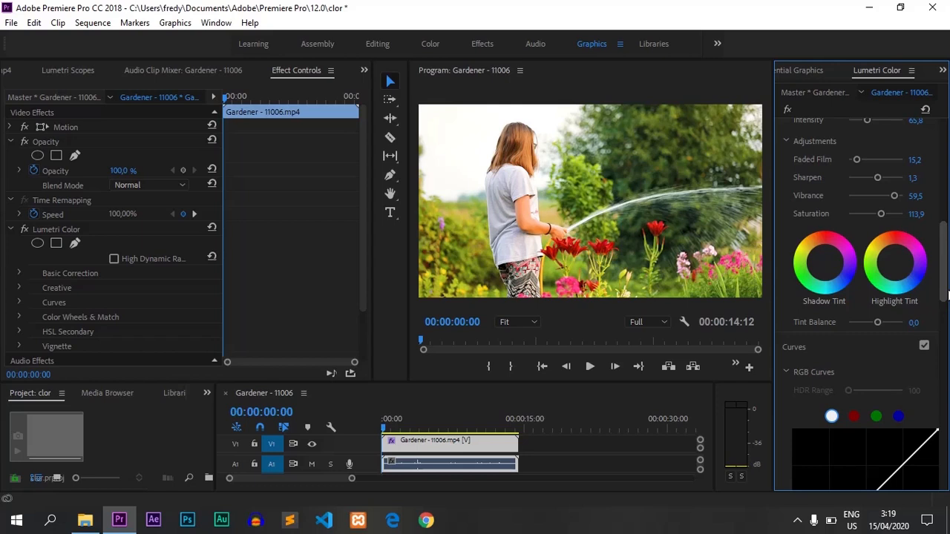
{"action": "scroll", "coordinate": [805, 335], "scroll_direction": "down", "scroll_amount": 2}
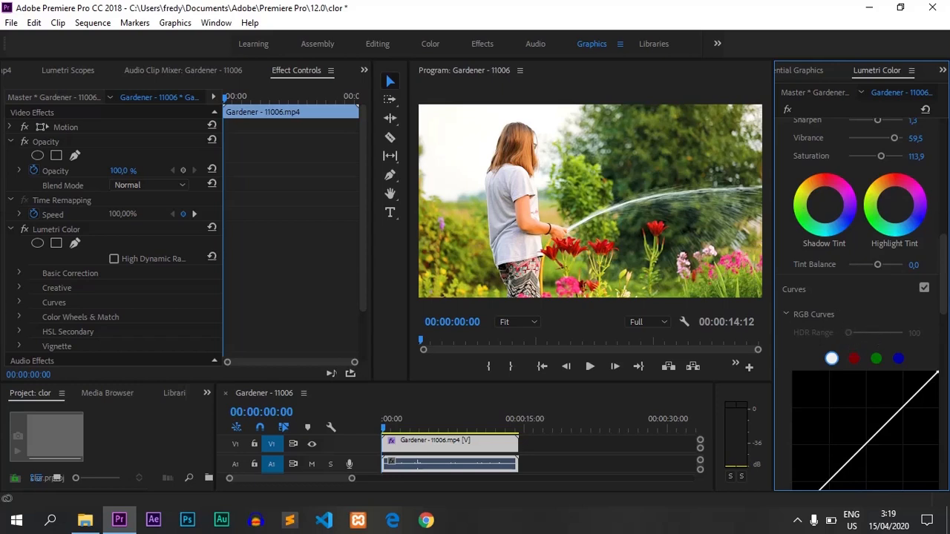
{"action": "mouse_move", "coordinate": [948, 308]}
{"action": "left_mouse_down"}
{"action": "mouse_move", "coordinate": [939, 186]}
{"action": "mouse_move", "coordinate": [946, 290]}
{"action": "left_mouse_up"}
{"action": "scroll", "coordinate": [942, 325], "scroll_direction": "down", "scroll_amount": 4}
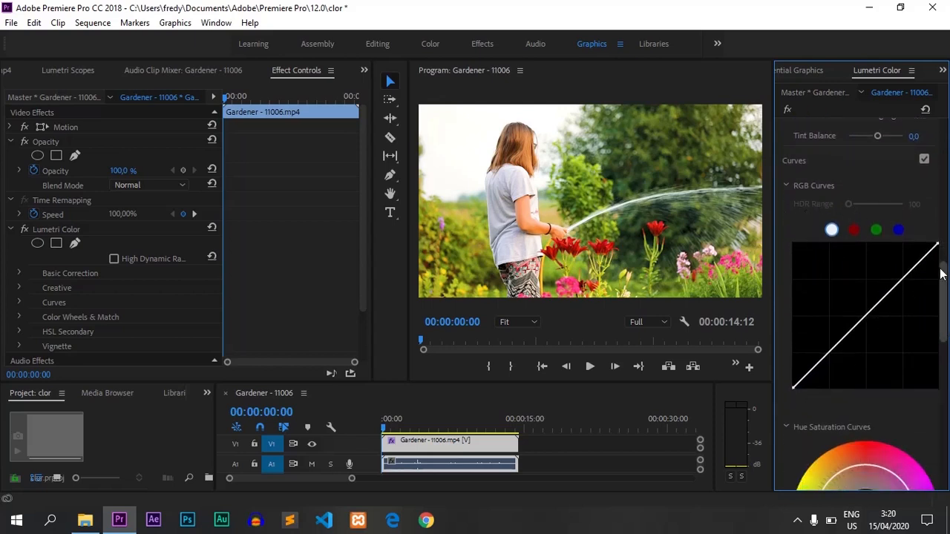
{"action": "left_click_drag", "start_coordinate": [948, 285], "coordinate": [948, 328]}
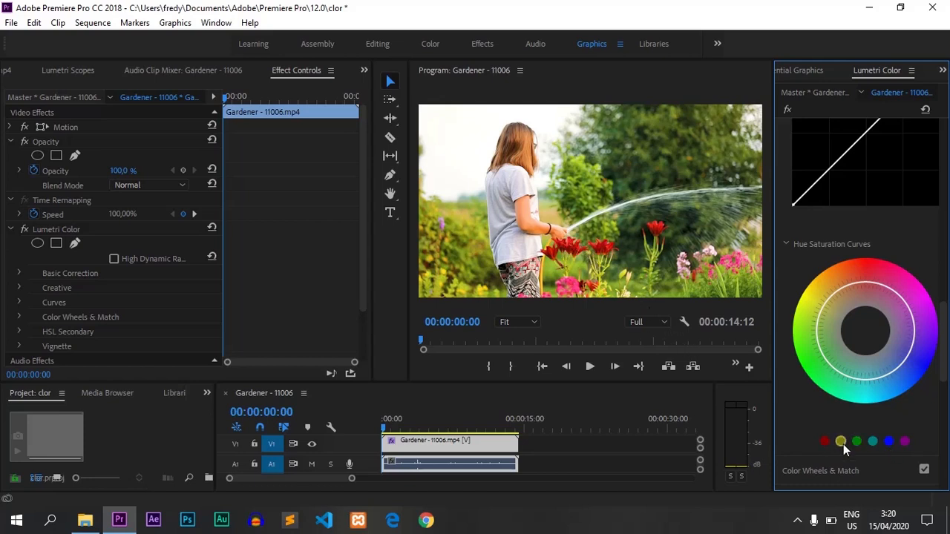
{"action": "left_click", "coordinate": [824, 442]}
{"action": "mouse_move", "coordinate": [865, 286]}
{"action": "left_mouse_down"}
{"action": "mouse_move", "coordinate": [867, 265]}
{"action": "mouse_move", "coordinate": [867, 331]}
{"action": "mouse_move", "coordinate": [864, 277]}
{"action": "left_mouse_up"}
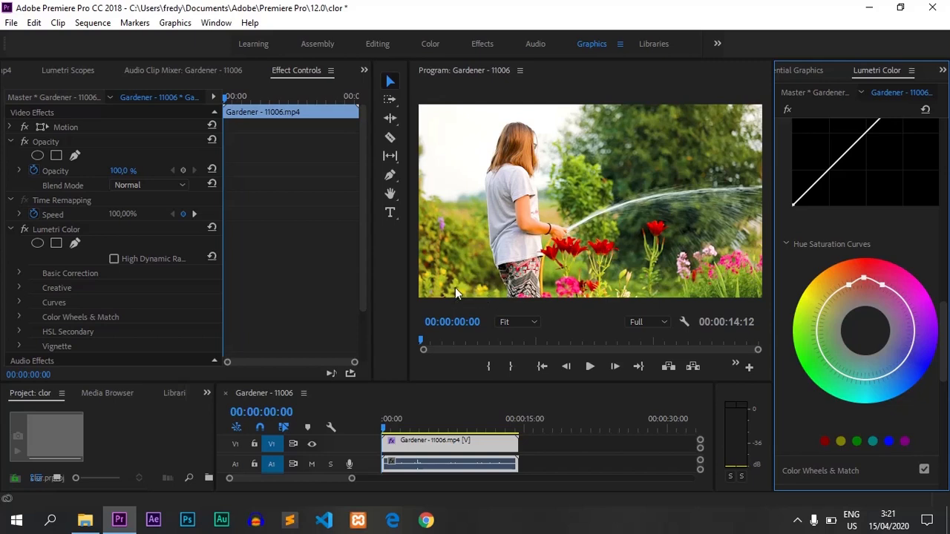
Add yellow control points to the Hue Saturation curve and settle the middle one slightly inward to soften yellows.
{"action": "left_click", "coordinate": [842, 443]}
{"action": "left_click_drag", "start_coordinate": [823, 310], "coordinate": [874, 345]}
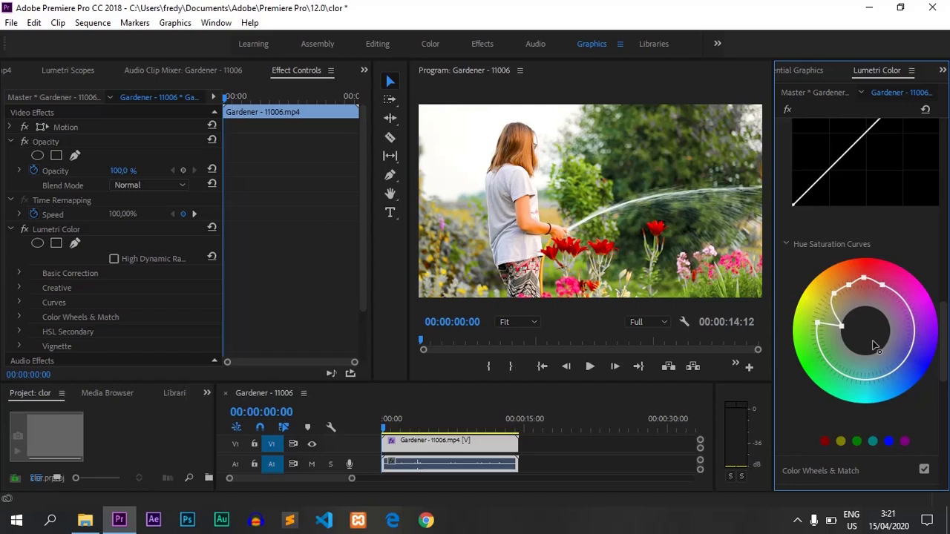
{"action": "left_click_drag", "start_coordinate": [874, 345], "coordinate": [831, 321]}
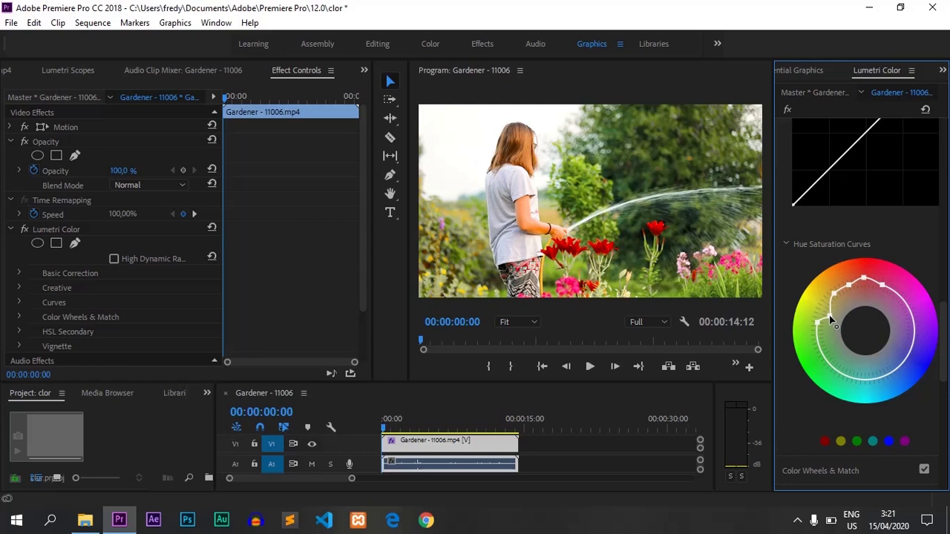
{"action": "mouse_move", "coordinate": [830, 318]}
{"action": "left_mouse_down"}
{"action": "mouse_move", "coordinate": [835, 326]}
{"action": "mouse_move", "coordinate": [822, 315]}
{"action": "left_mouse_up"}
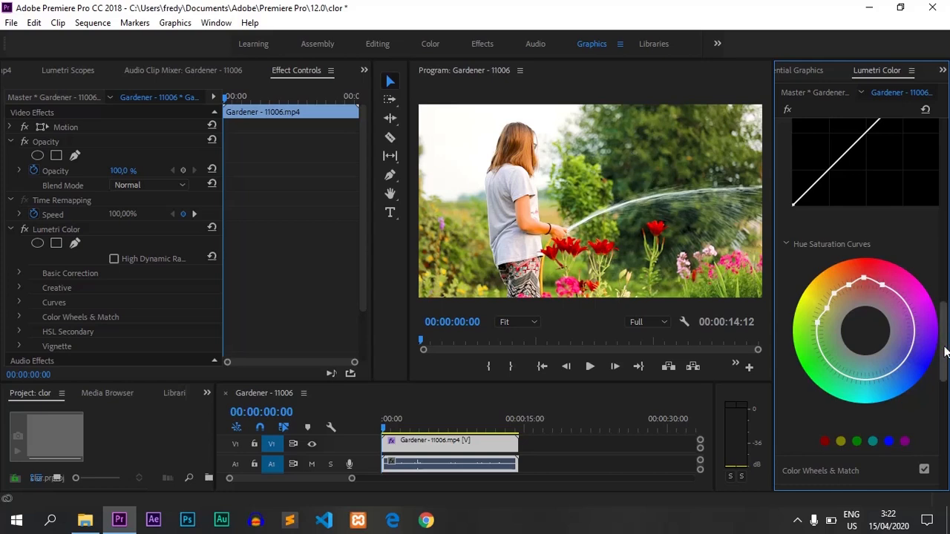
Set the Vignette Amount to -0.4 and save the project.
{"action": "scroll", "coordinate": [945, 347], "scroll_direction": "down", "scroll_amount": 5}
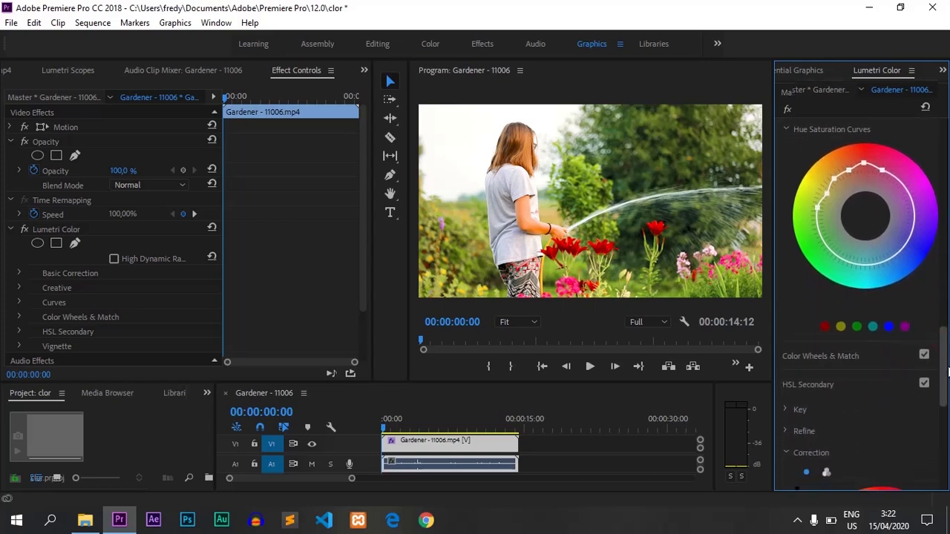
{"action": "scroll", "coordinate": [945, 371], "scroll_direction": "down", "scroll_amount": 2}
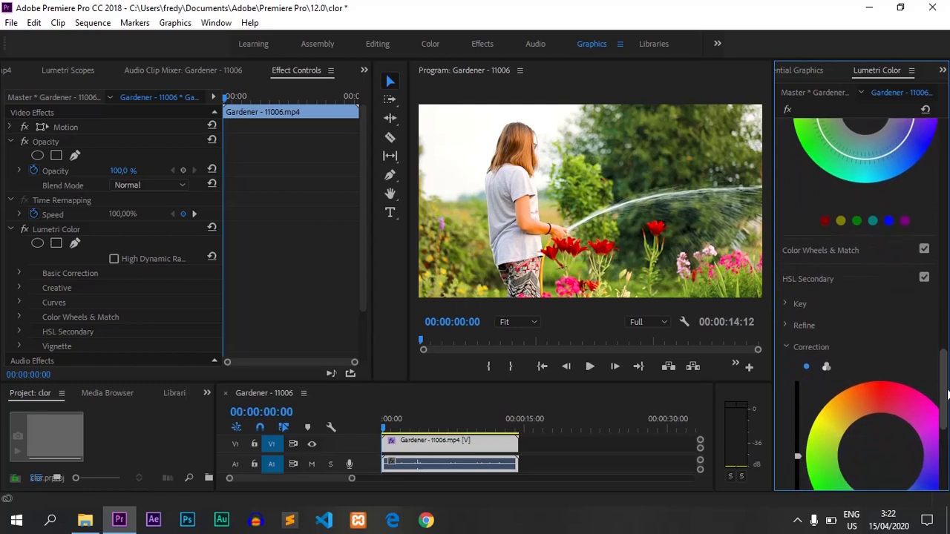
{"action": "left_click_drag", "start_coordinate": [947, 397], "coordinate": [947, 403]}
{"action": "scroll", "coordinate": [947, 403], "scroll_direction": "down", "scroll_amount": 4}
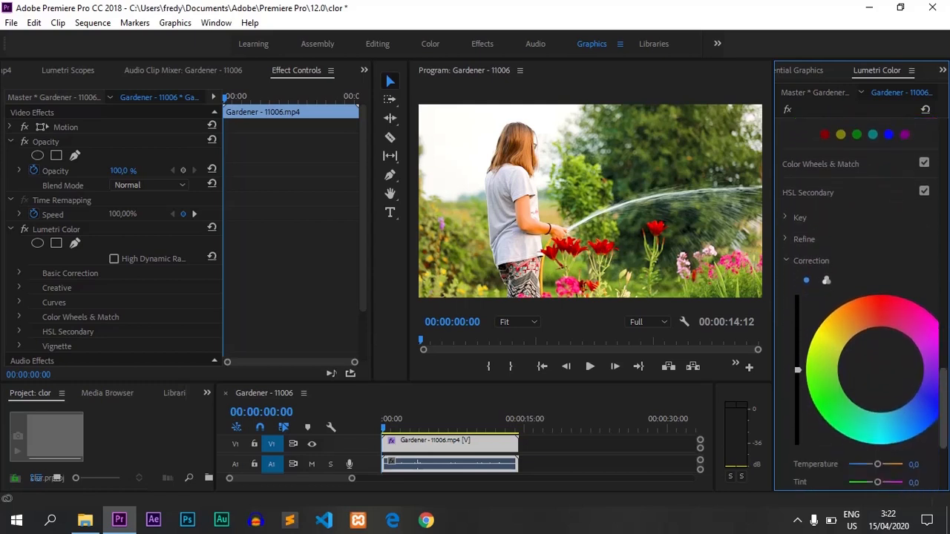
{"action": "scroll", "coordinate": [948, 460], "scroll_direction": "down", "scroll_amount": 5}
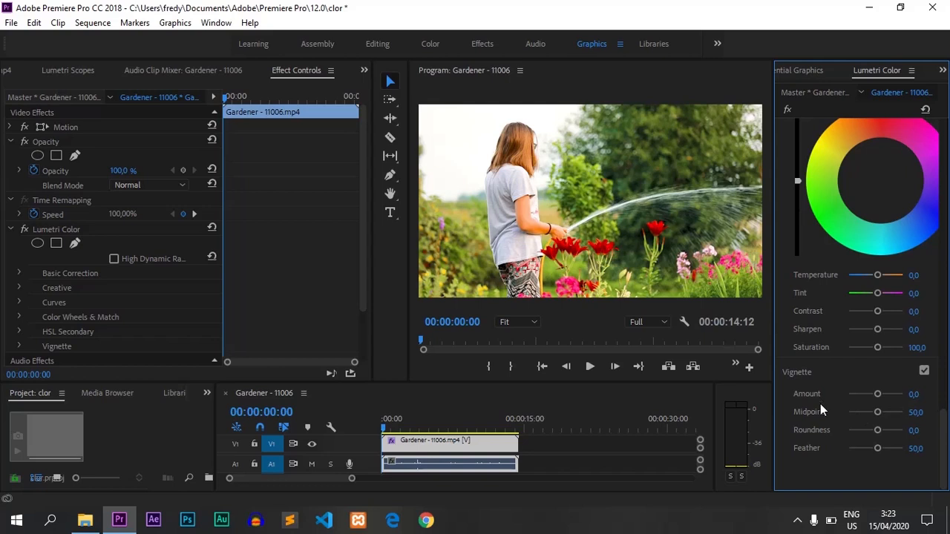
{"action": "mouse_move", "coordinate": [879, 395]}
{"action": "left_mouse_down"}
{"action": "mouse_move", "coordinate": [907, 394]}
{"action": "mouse_move", "coordinate": [844, 399]}
{"action": "mouse_move", "coordinate": [883, 396]}
{"action": "mouse_move", "coordinate": [871, 395]}
{"action": "left_mouse_up"}
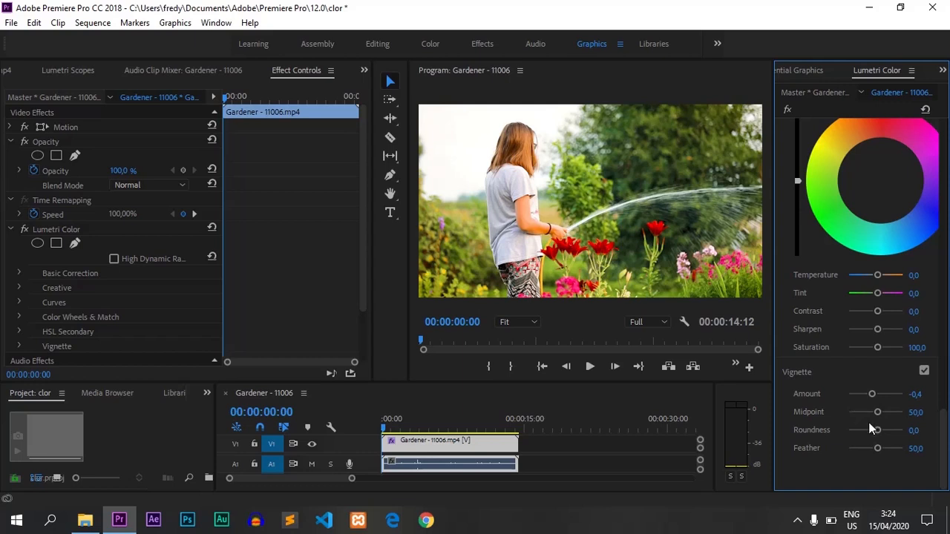
{"action": "key", "text": "ctrl+s"}
Set the Vignette to Midpoint 60.8, Roundness 3.8 and Feather 55.7.
{"action": "mouse_move", "coordinate": [883, 412]}
{"action": "left_mouse_down"}
{"action": "mouse_move", "coordinate": [933, 424]}
{"action": "mouse_move", "coordinate": [854, 413]}
{"action": "mouse_move", "coordinate": [824, 420]}
{"action": "mouse_move", "coordinate": [881, 415]}
{"action": "left_mouse_up"}
{"action": "mouse_move", "coordinate": [879, 434]}
{"action": "left_mouse_down"}
{"action": "mouse_move", "coordinate": [891, 433]}
{"action": "mouse_move", "coordinate": [861, 442]}
{"action": "mouse_move", "coordinate": [877, 441]}
{"action": "left_mouse_up"}
{"action": "left_click_drag", "start_coordinate": [876, 448], "coordinate": [911, 464]}
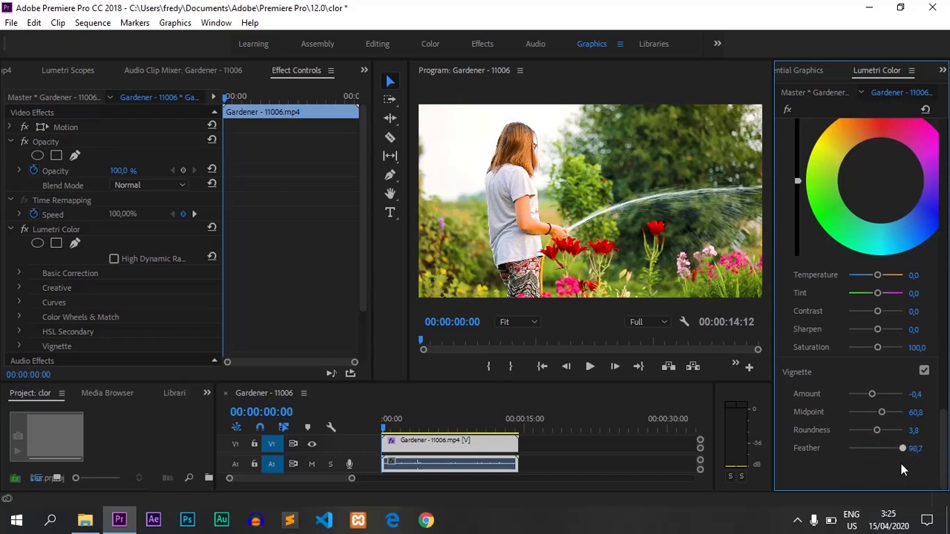
{"action": "left_click_drag", "start_coordinate": [889, 463], "coordinate": [878, 462]}
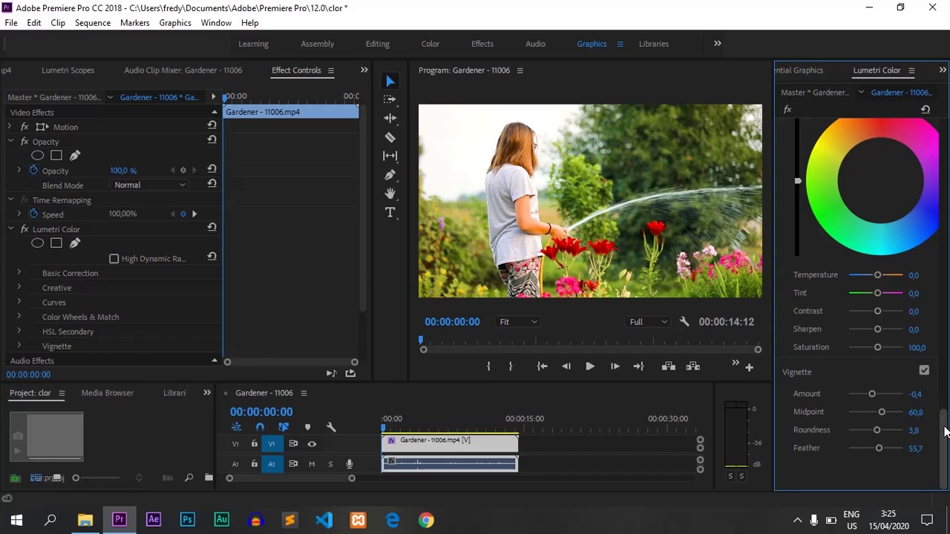
Enlarge the Program monitor by narrowing the Effect Controls panel group beside it to inspect the graded Gardener clip.
{"action": "left_click", "coordinate": [944, 369]}
{"action": "left_click_drag", "start_coordinate": [944, 369], "coordinate": [939, 149]}
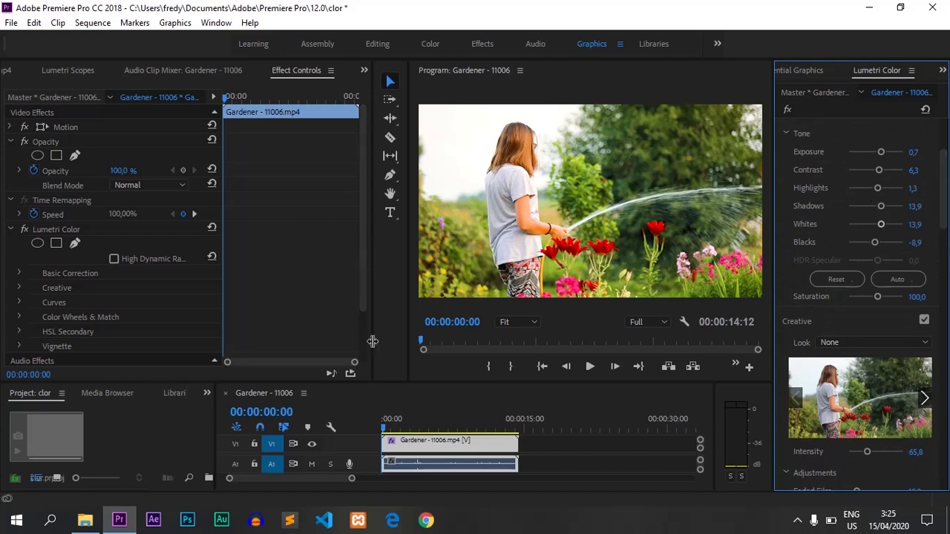
{"action": "left_click_drag", "start_coordinate": [371, 340], "coordinate": [301, 340]}
{"action": "left_click_drag", "start_coordinate": [410, 324], "coordinate": [330, 325]}
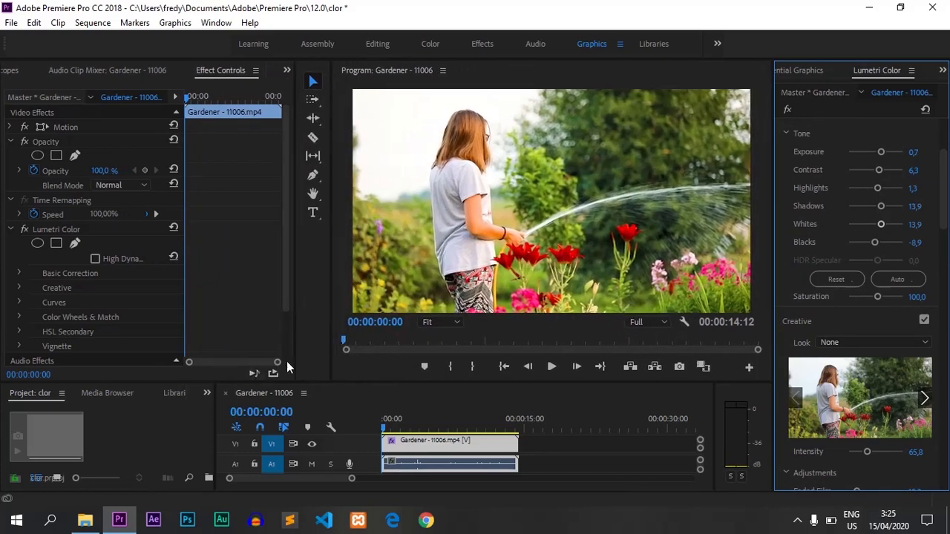
{"action": "left_click_drag", "start_coordinate": [295, 363], "coordinate": [311, 363]}
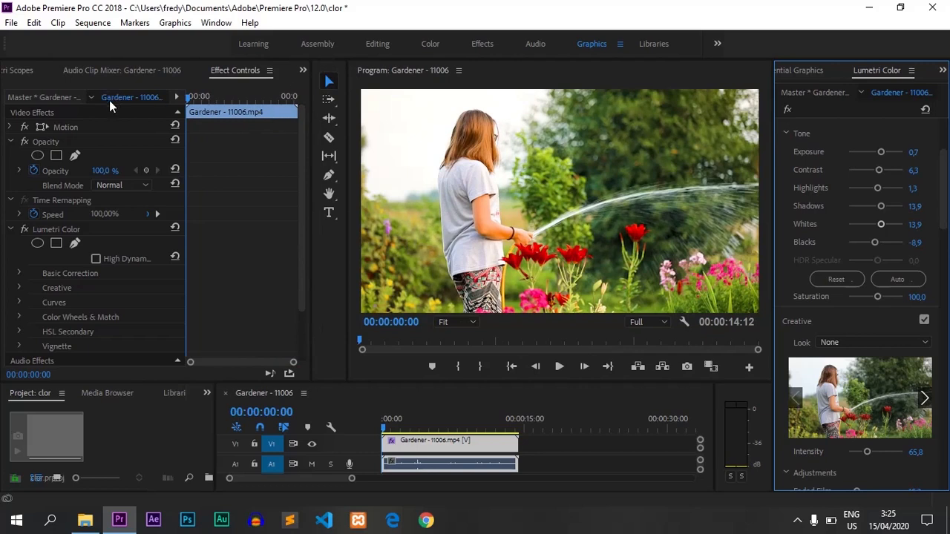
Bring up the Source monitor with the original Gardener - 11006.mp4 clip in place of the effect controls.
{"action": "left_click", "coordinate": [26, 74]}
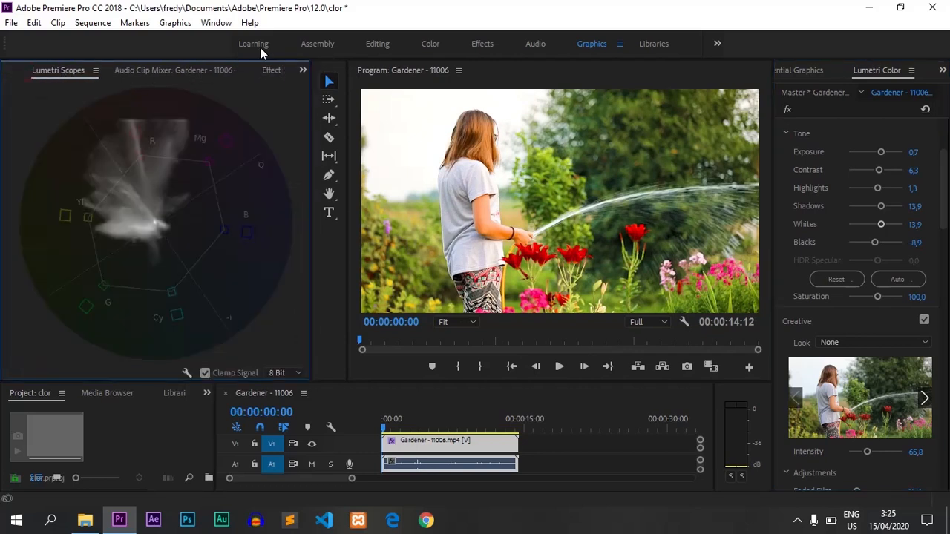
{"action": "left_click", "coordinate": [302, 71]}
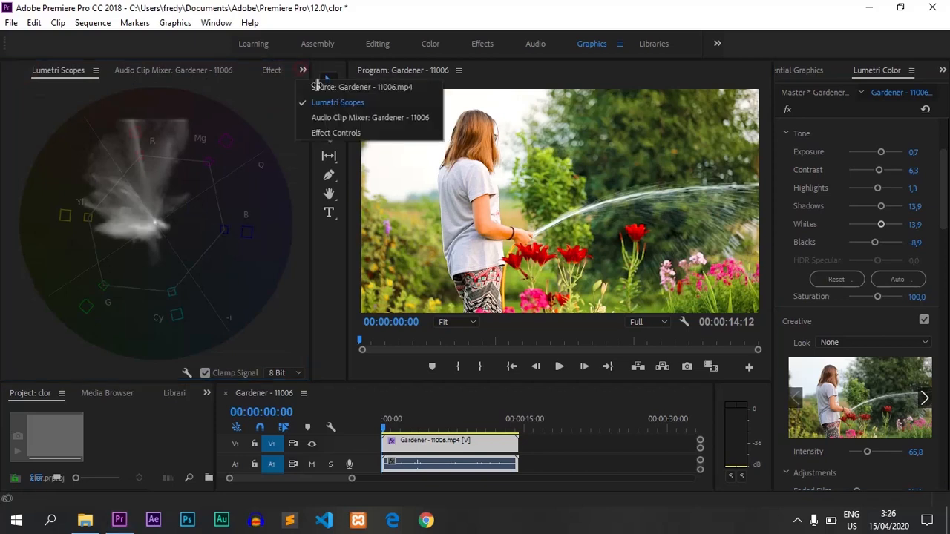
{"action": "left_click", "coordinate": [323, 93]}
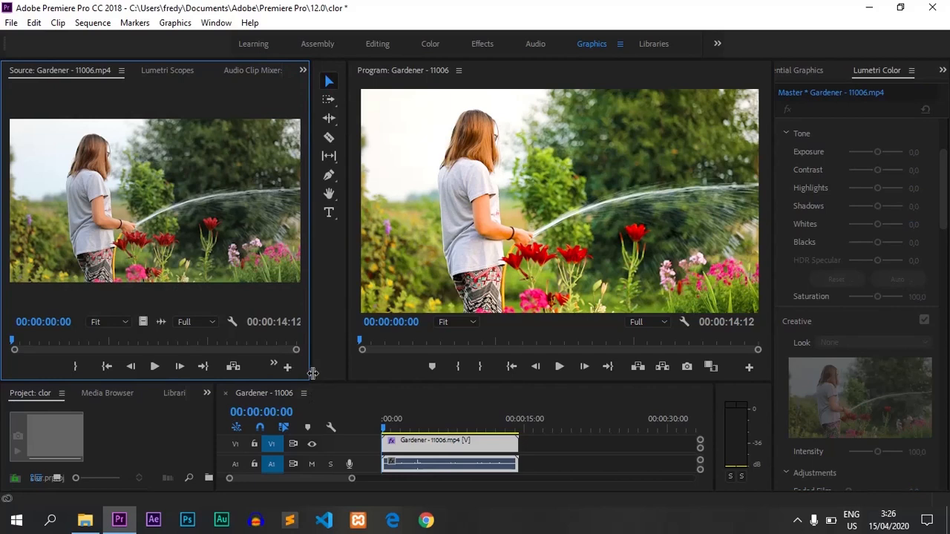
Resize the Source and Program monitors to nearly equal sizes and enlarge the timeline area for a side-by-side before-and-after comparison.
{"action": "left_click_drag", "start_coordinate": [312, 373], "coordinate": [371, 369]}
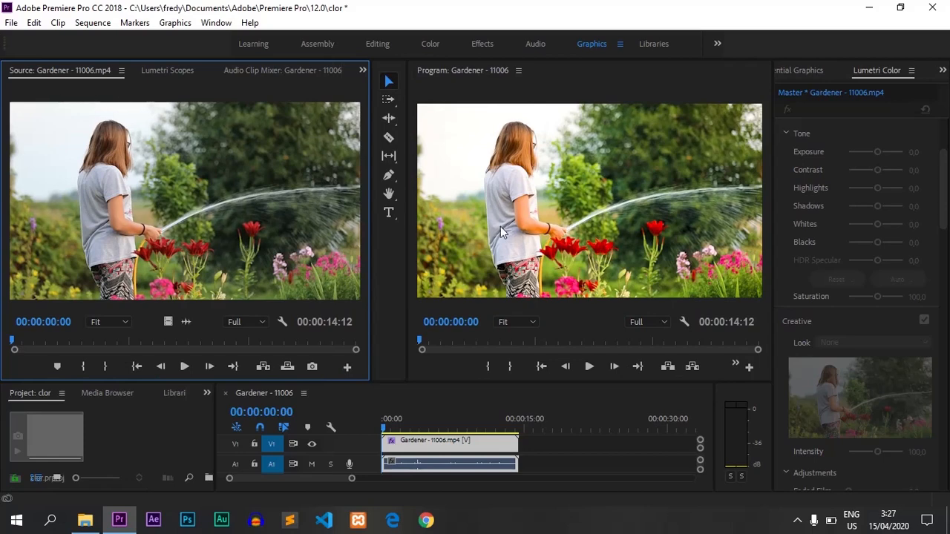
{"action": "left_click_drag", "start_coordinate": [191, 383], "coordinate": [196, 344]}
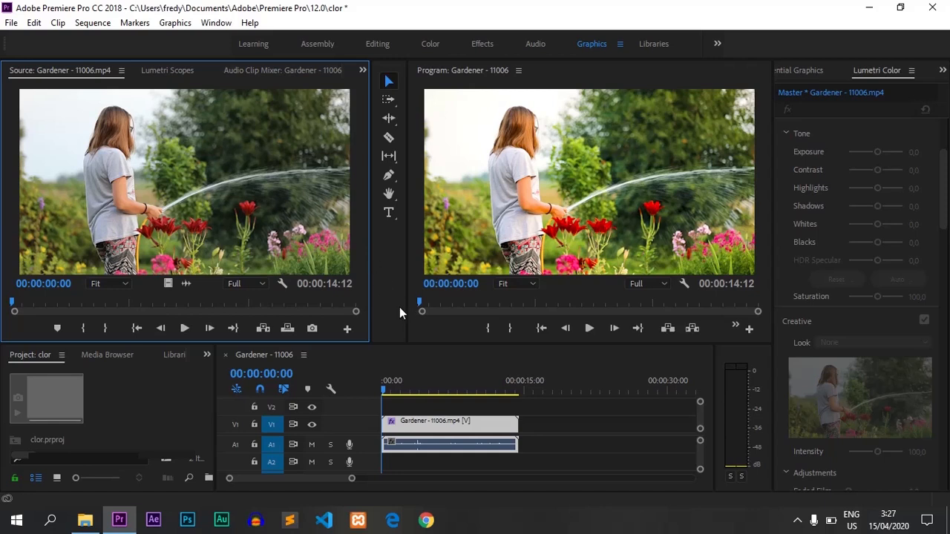
{"action": "left_click_drag", "start_coordinate": [371, 311], "coordinate": [362, 313]}
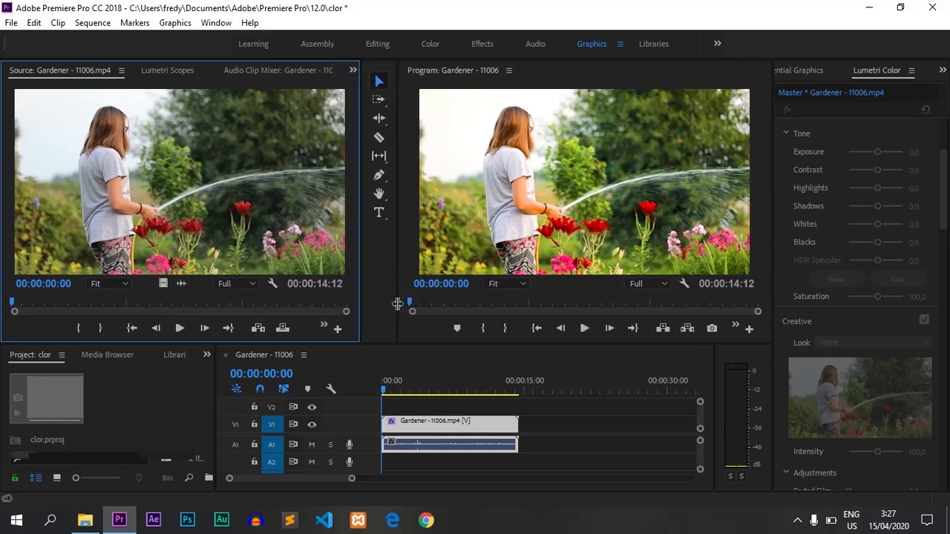
{"action": "left_click_drag", "start_coordinate": [365, 332], "coordinate": [364, 332]}
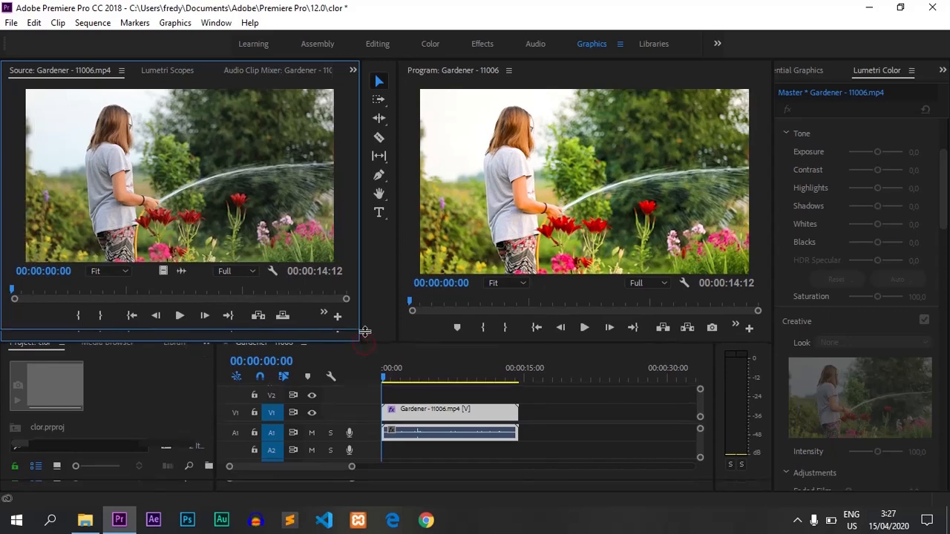